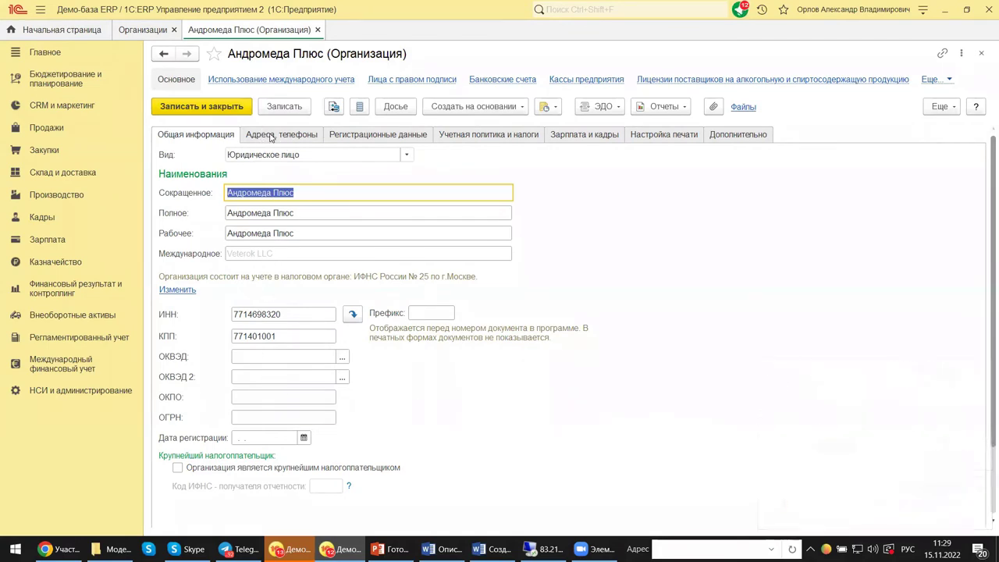
Review the address and phone fields and the registration data of the organization Андромеда Плюс.
click(268, 134)
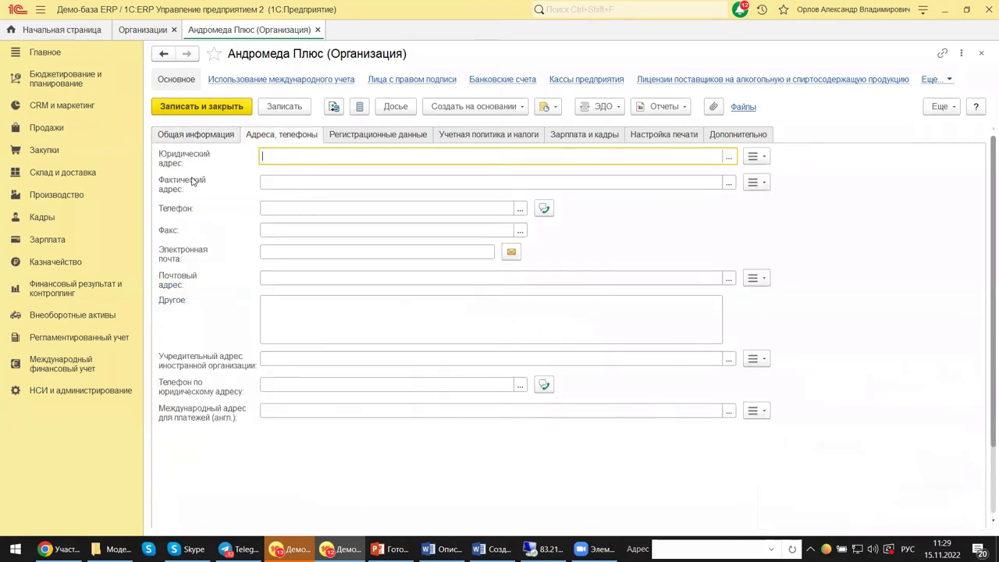
click(361, 136)
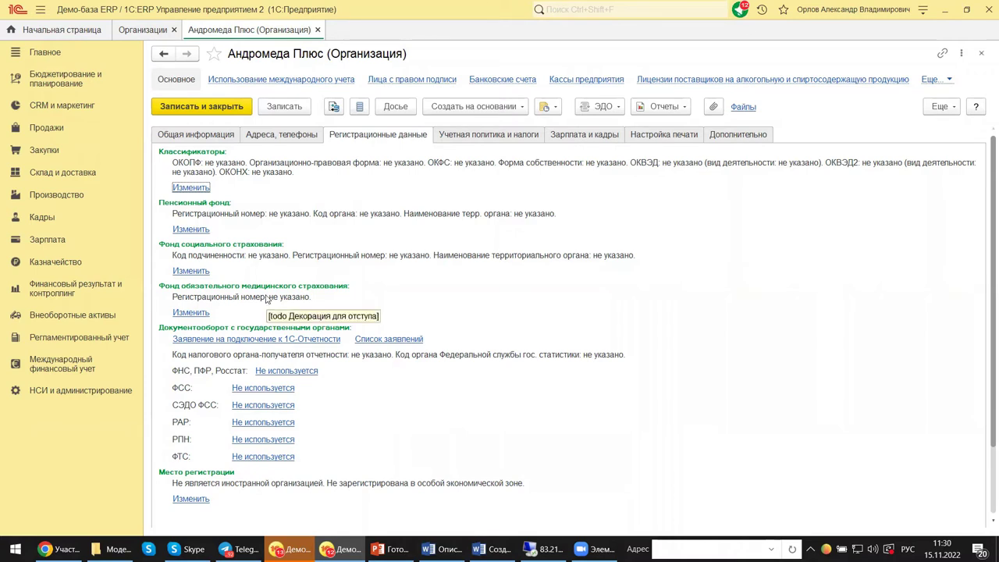
Look up the platform version and the configuration details in the program information, and close it.
click(923, 13)
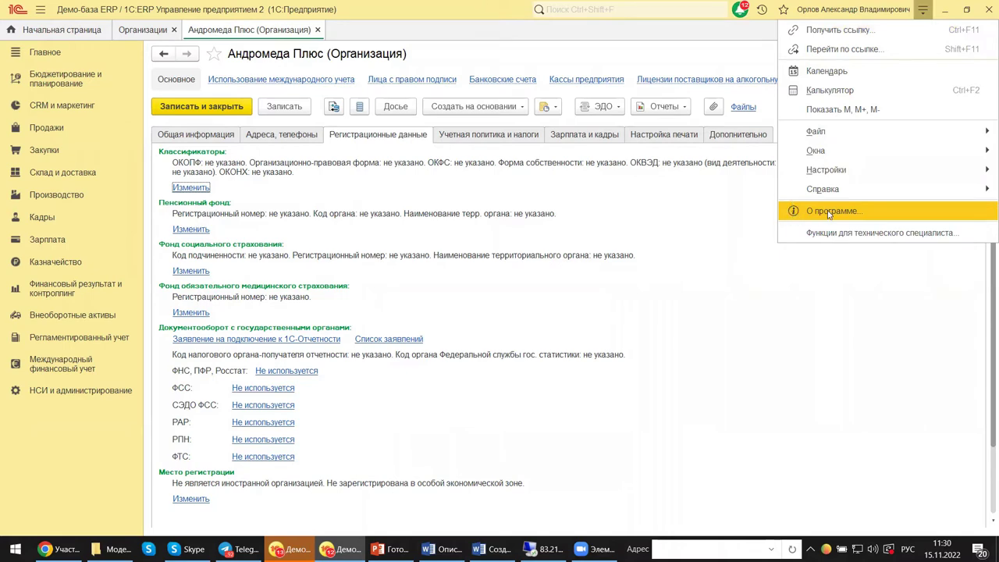
click(793, 216)
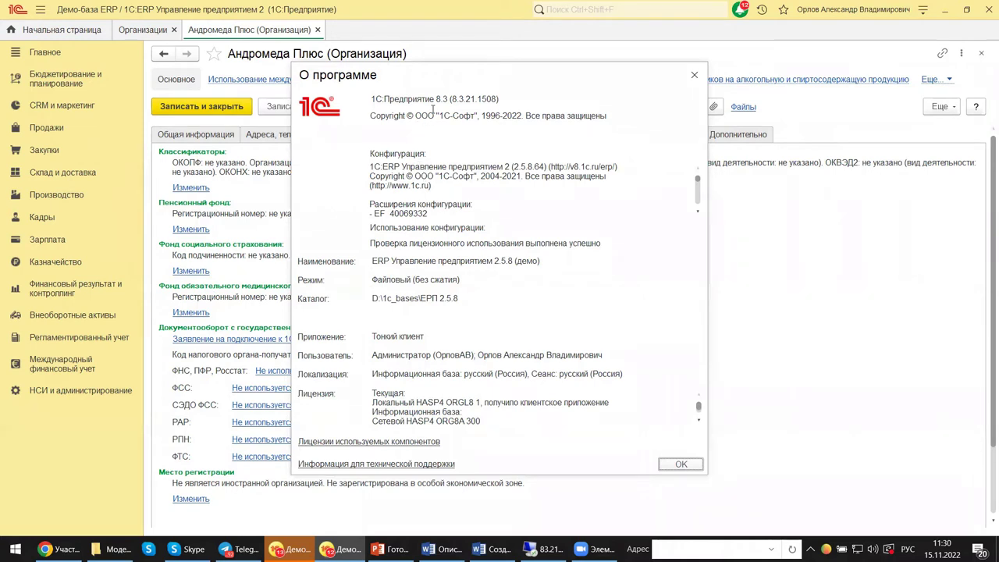
drag(370, 100, 498, 99)
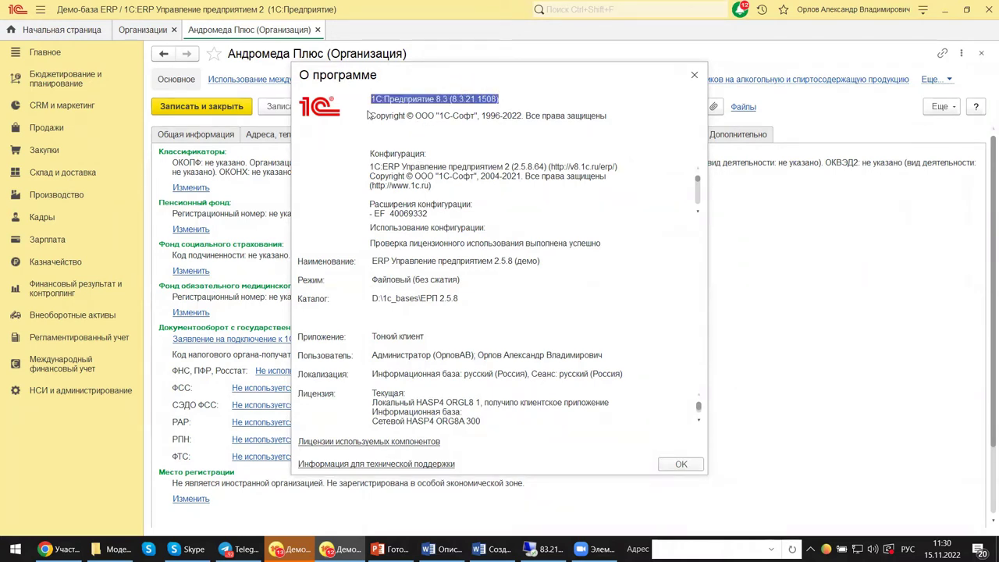
drag(371, 165, 428, 213)
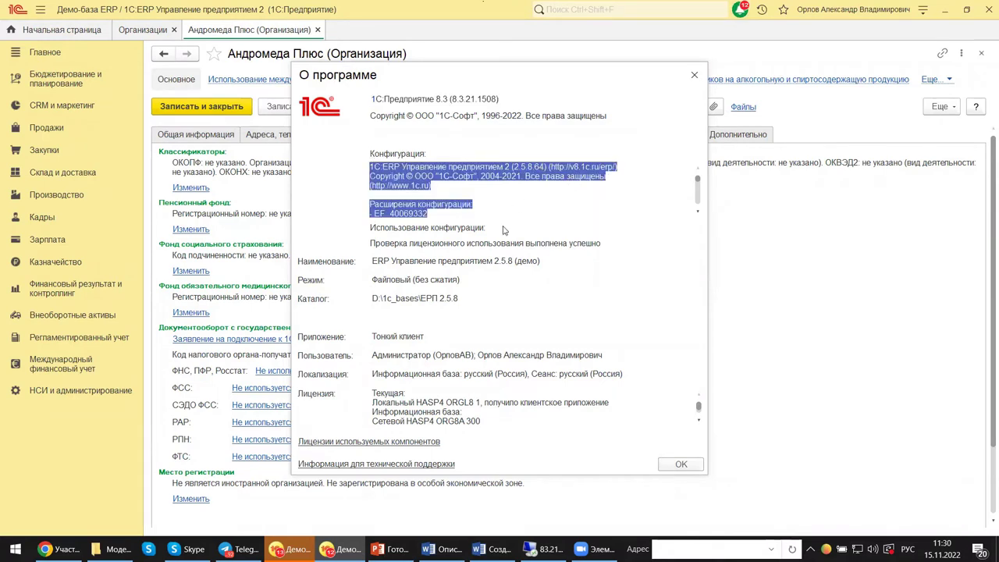
click(693, 75)
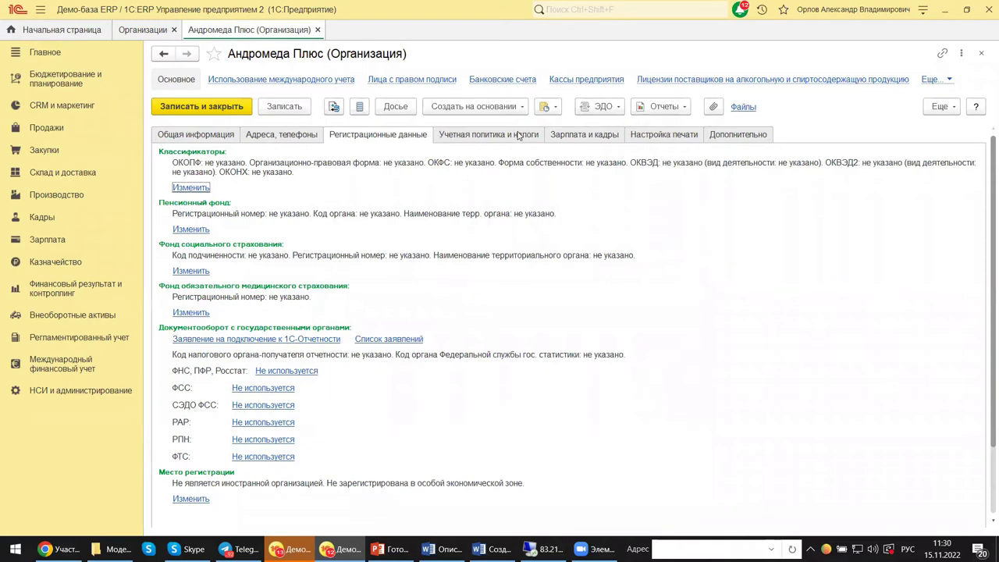
Examine the organization's taxation system settings within its accounting policy and taxes, and close them without changes.
click(492, 138)
click(449, 136)
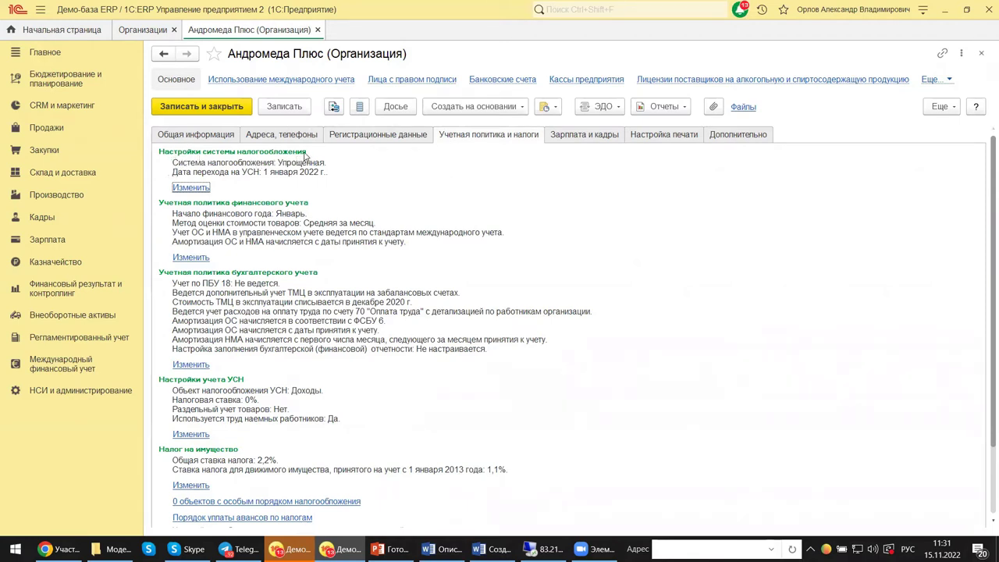
click(205, 190)
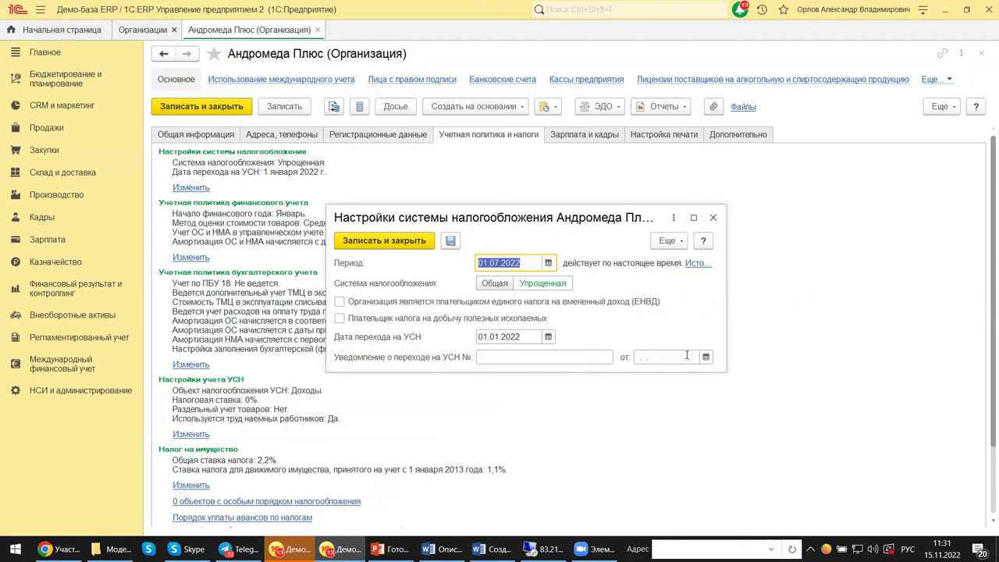
click(712, 218)
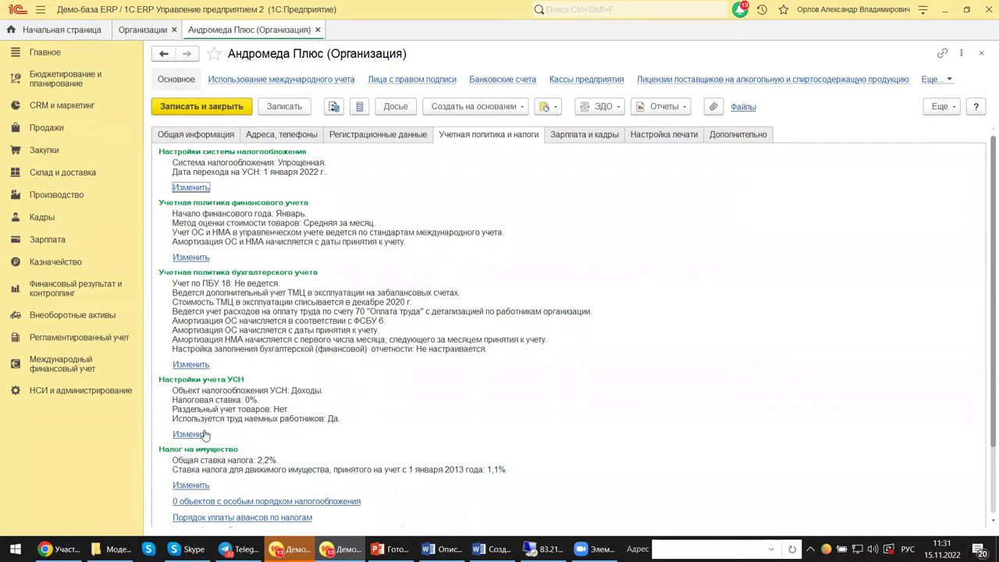
Examine the УСН accounting settings, including the taxation object options and the tax rate hint, and close them without changes.
scroll(204, 434, down, 3)
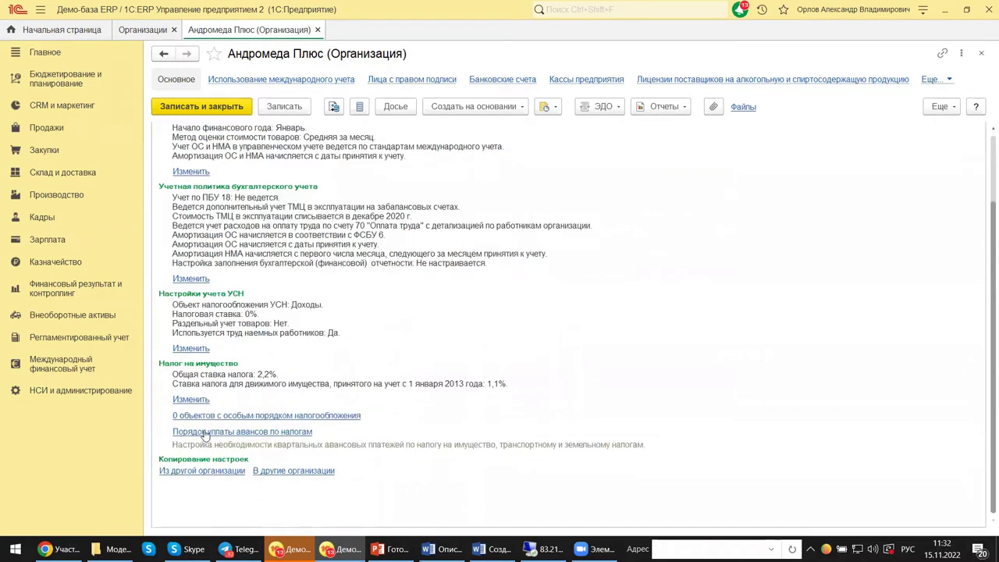
click(189, 349)
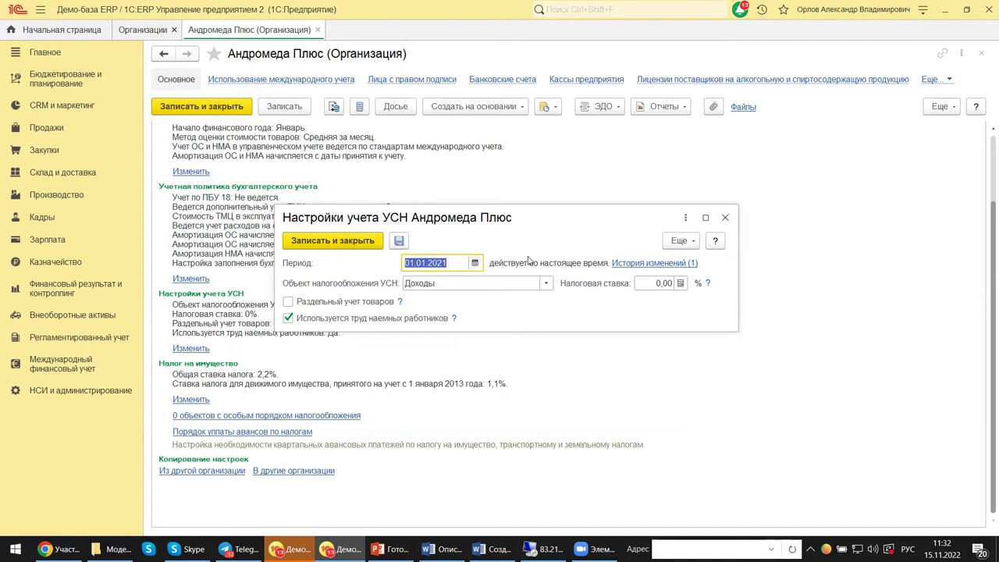
click(545, 283)
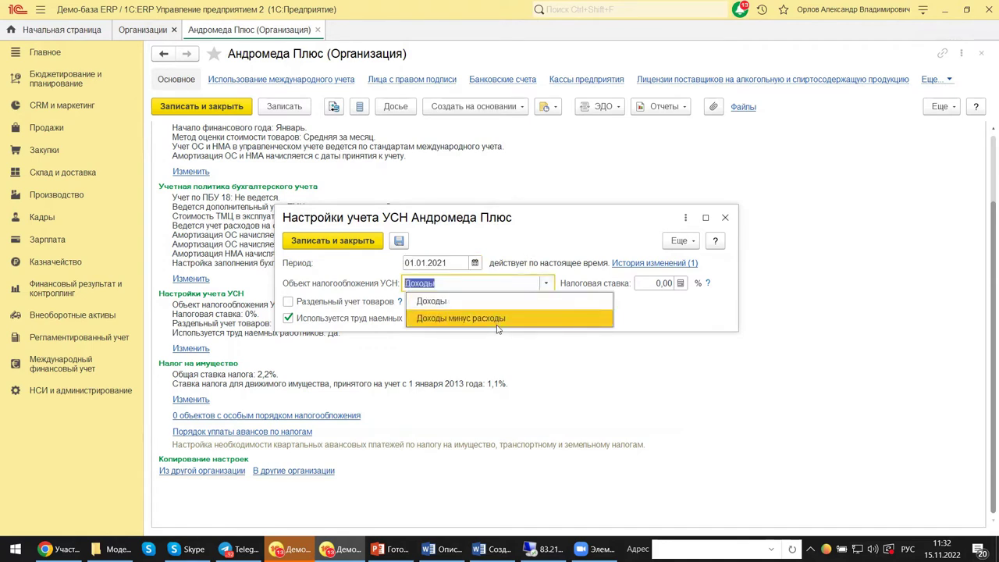
click(659, 282)
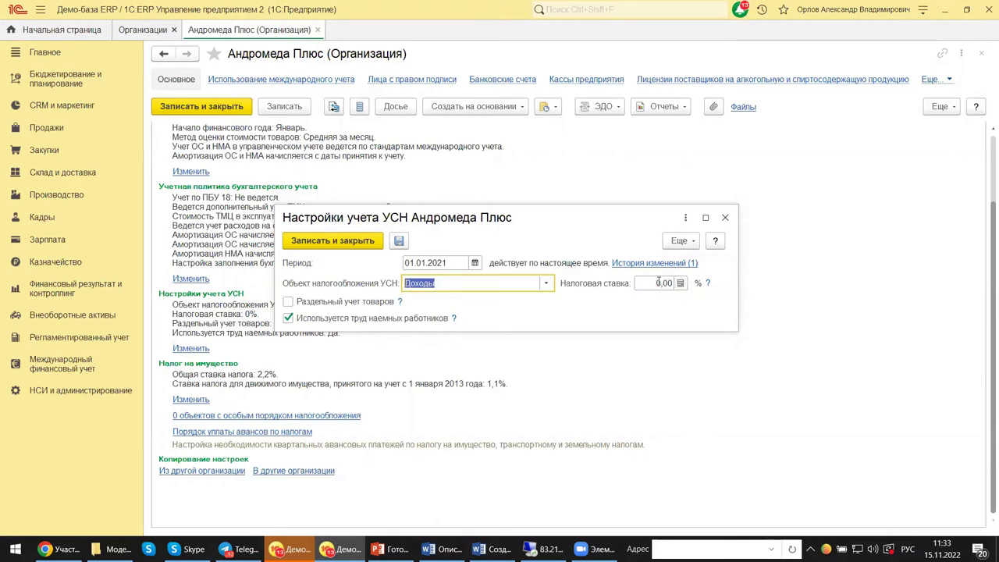
click(707, 282)
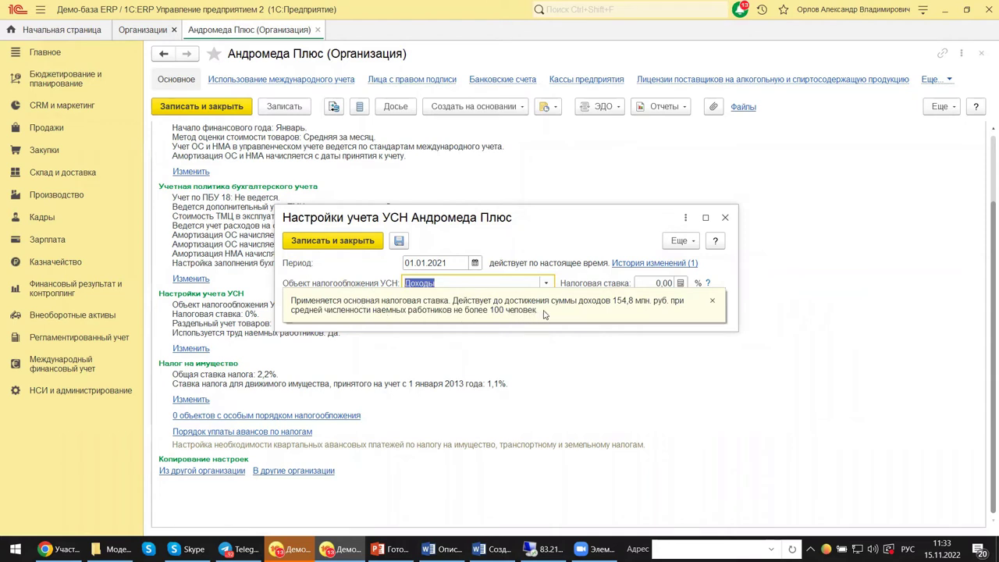
click(713, 300)
click(713, 300)
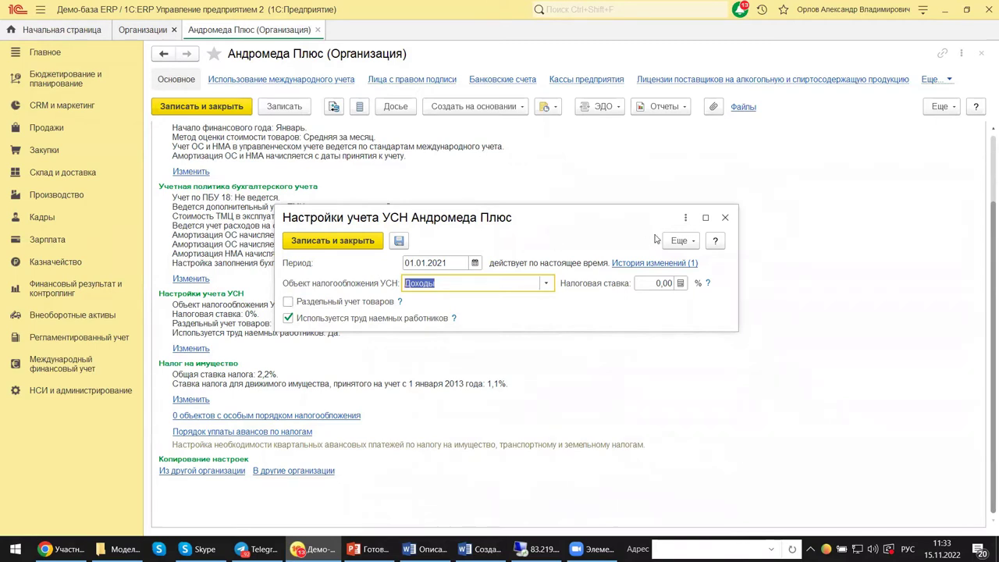
click(725, 217)
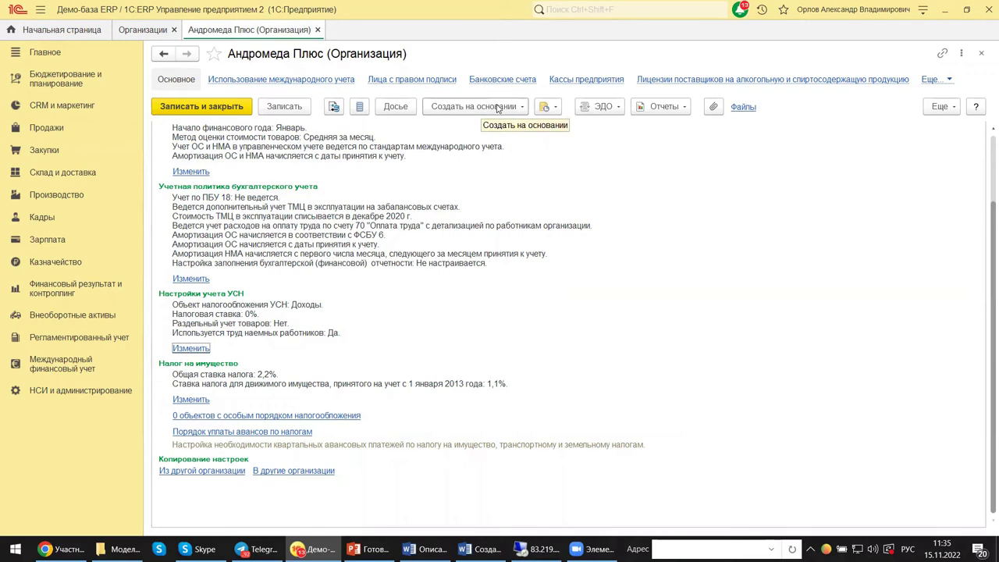
Try to open the regional coefficient and work schedule settings in the organization's payroll and HR data, and restart the application.
scroll(583, 192, up, 2)
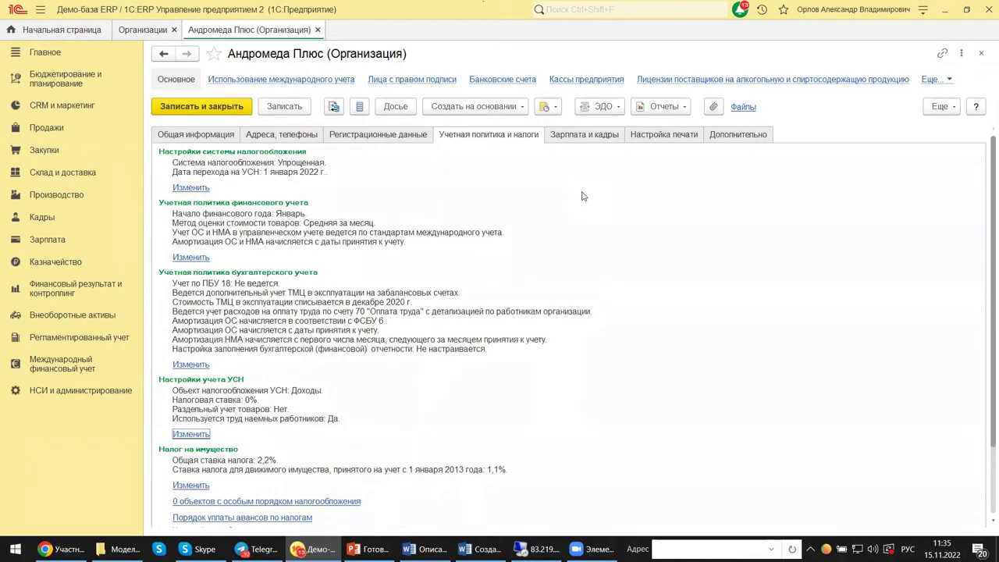
click(593, 140)
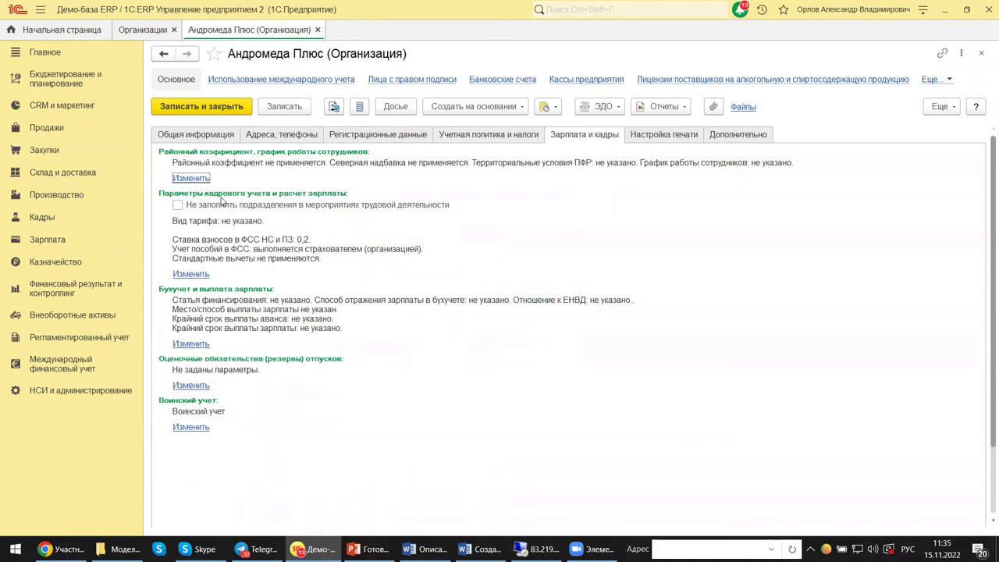
click(178, 178)
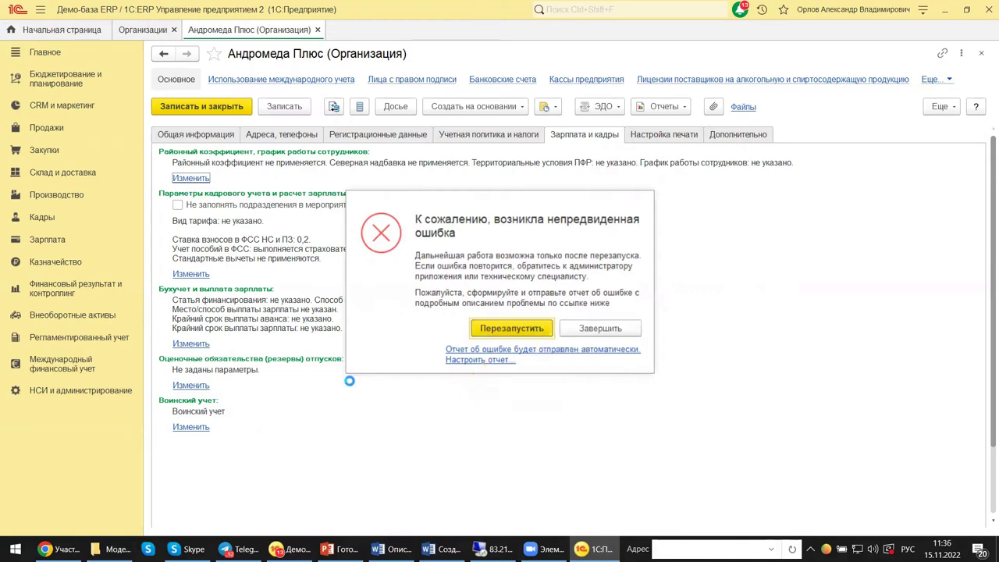
click(511, 328)
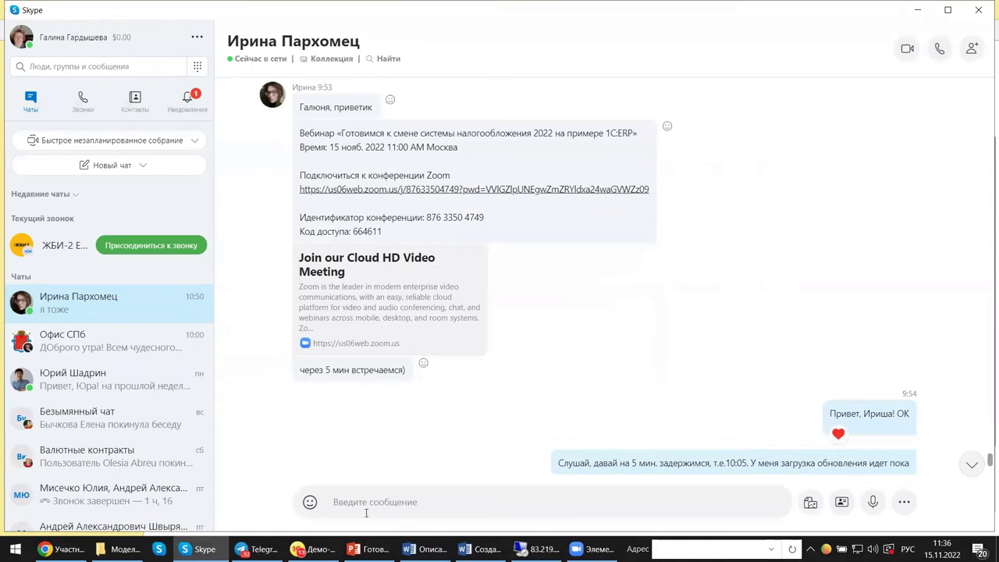
Switch to the PowerPoint presentation and show slide 8 about benefits and exemptions under the new special regime.
mouse_move(258, 548)
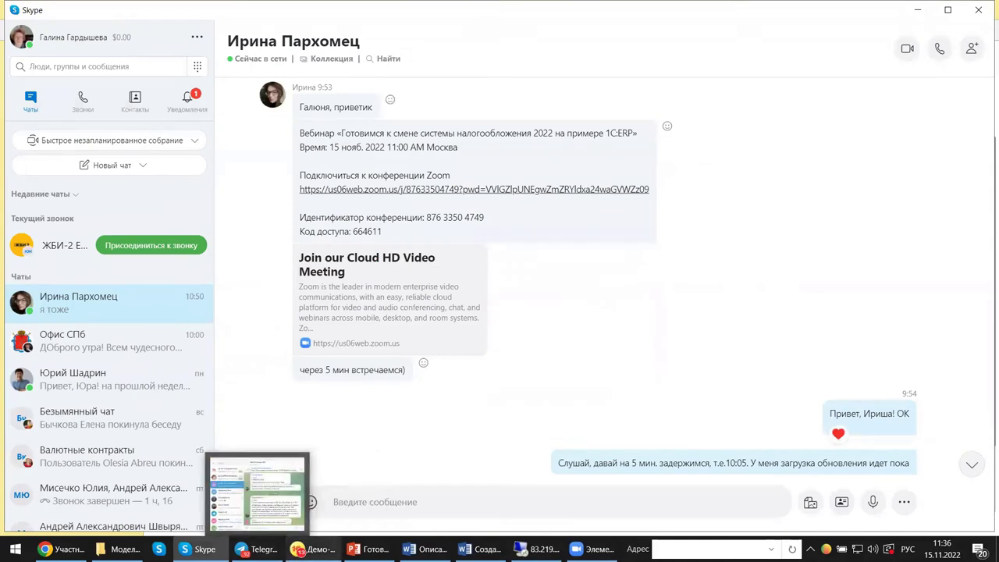
mouse_move(312, 549)
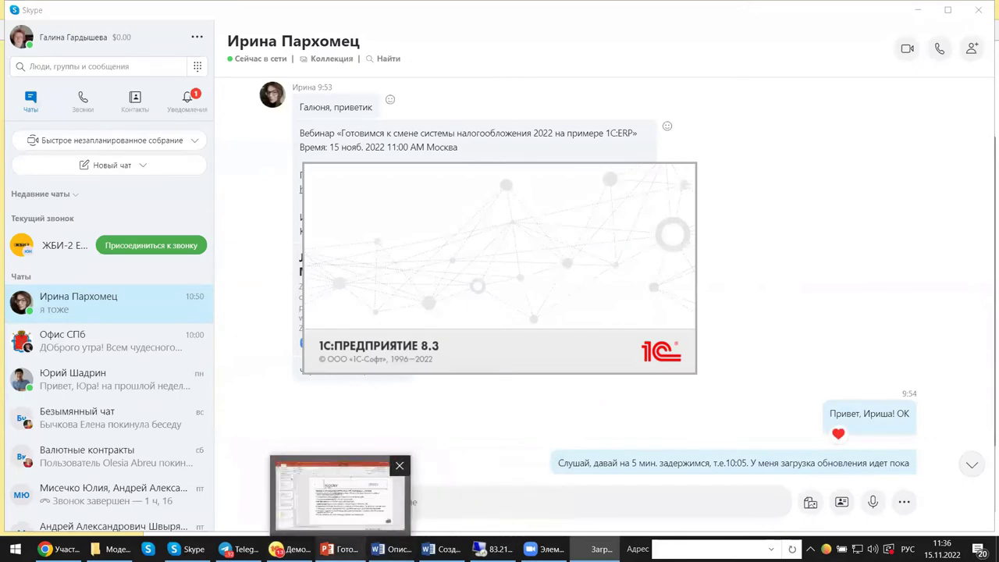
key(alt+Tab)
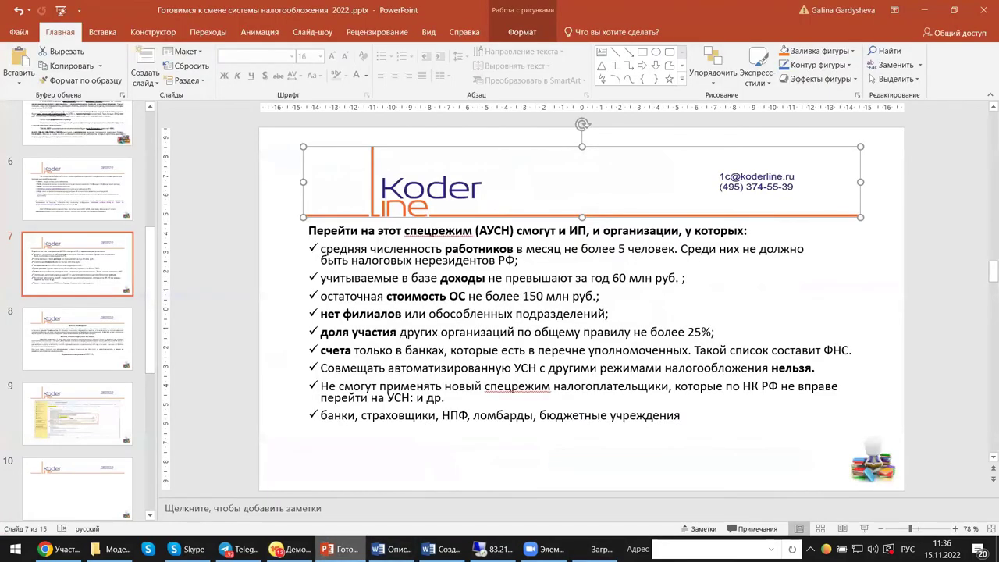
click(83, 347)
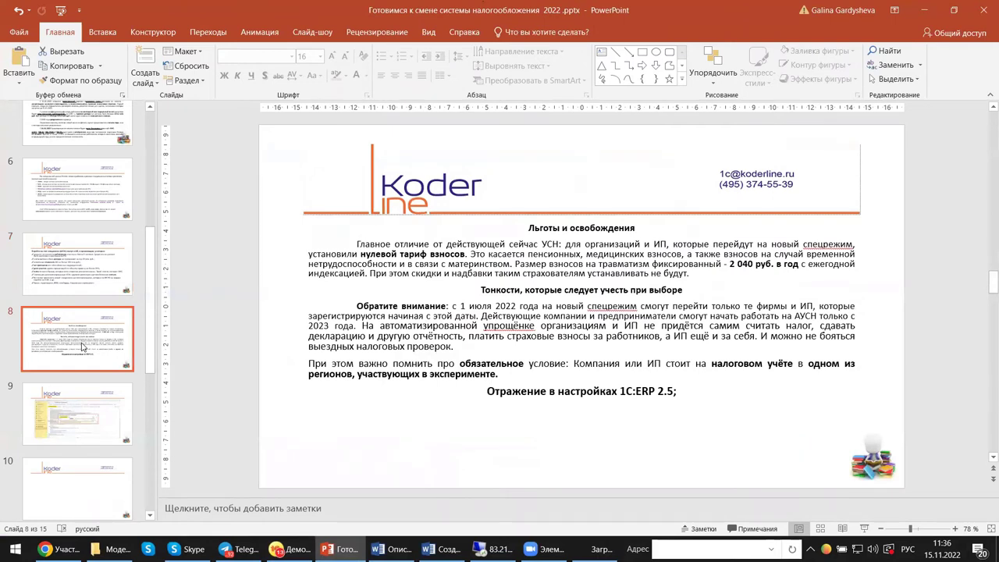
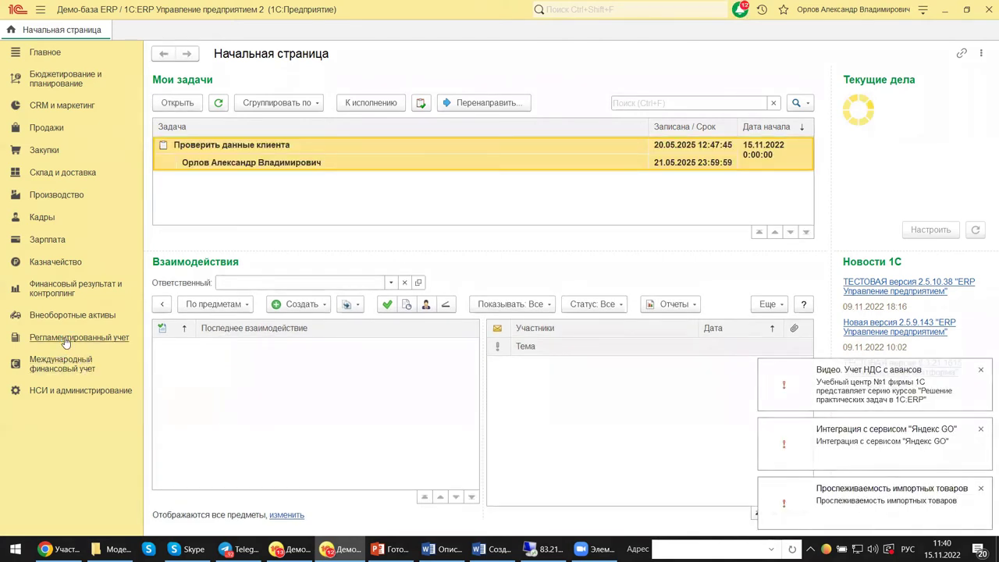
Switch to 1C:ERP and open the card of Андромеда Плюс from the organizations directory in the master data section.
click(67, 338)
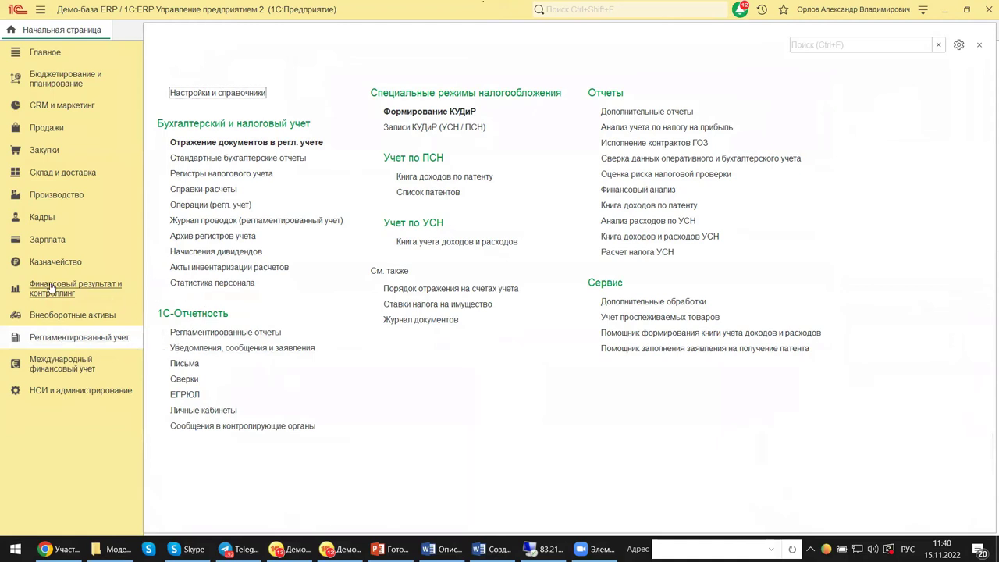
click(37, 393)
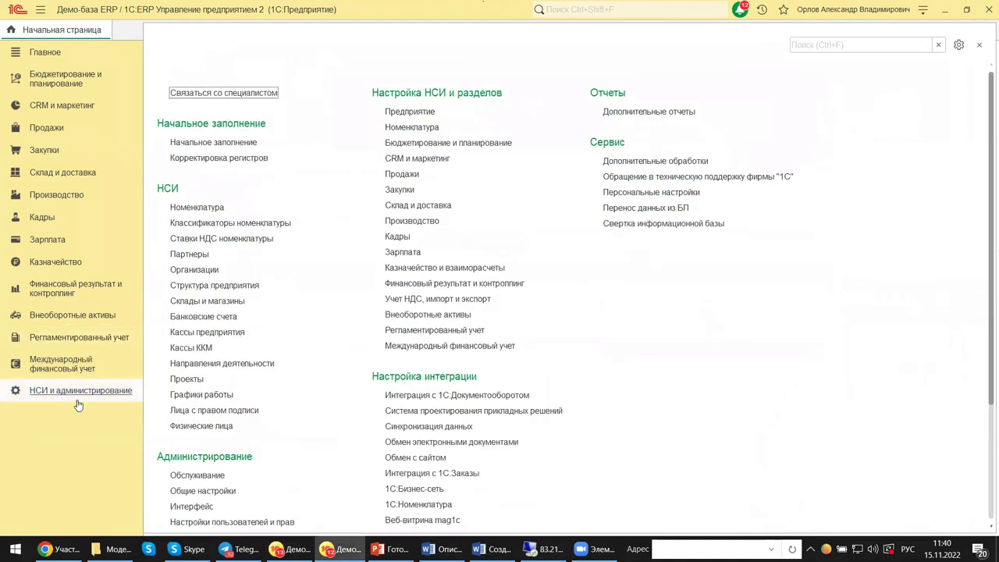
click(190, 270)
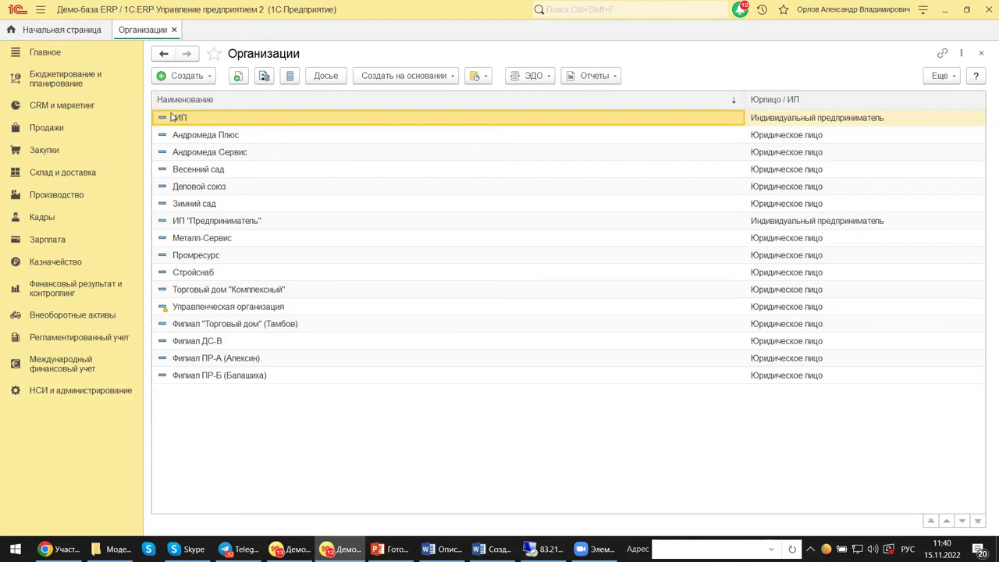
click(204, 139)
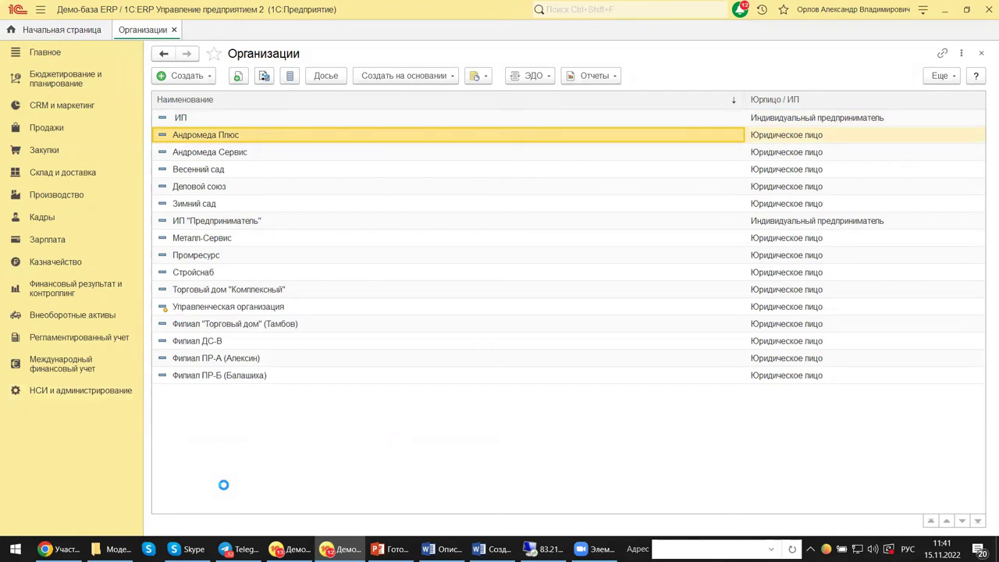
mouse_move(290, 548)
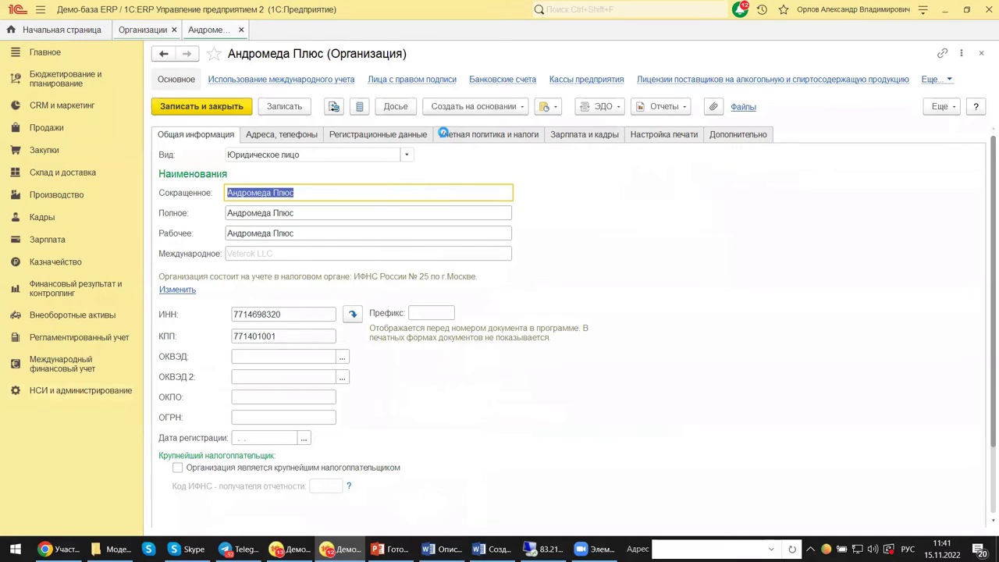
Review the organization's accounting policy and tax settings, followed by its payroll and HR settings.
click(453, 138)
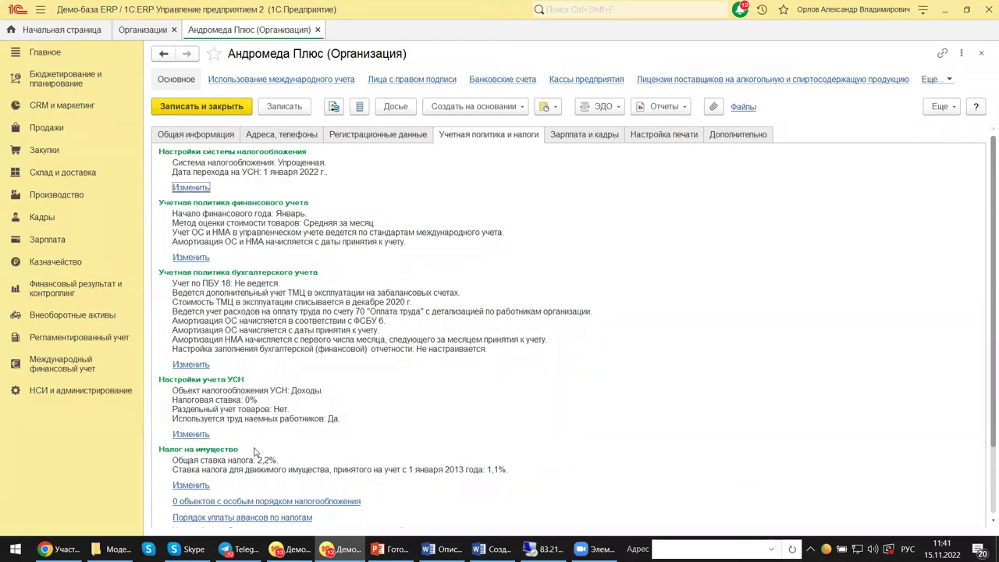
scroll(254, 451, down, 3)
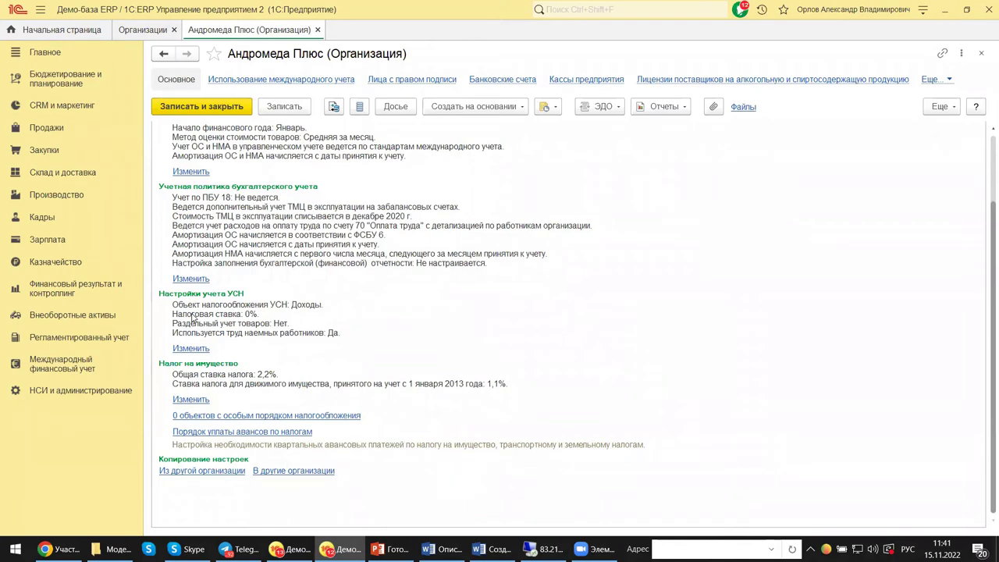
scroll(324, 403, up, 3)
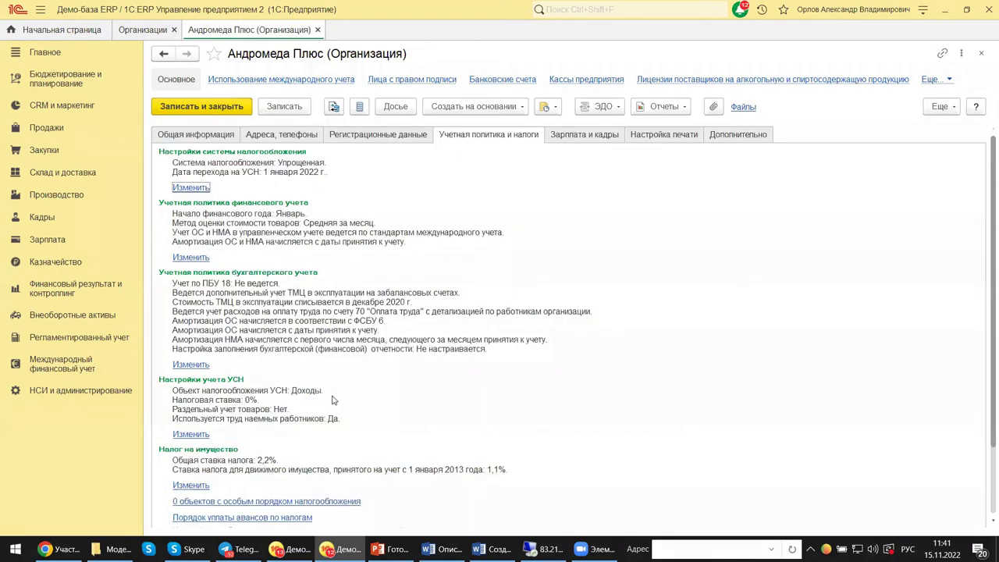
click(558, 138)
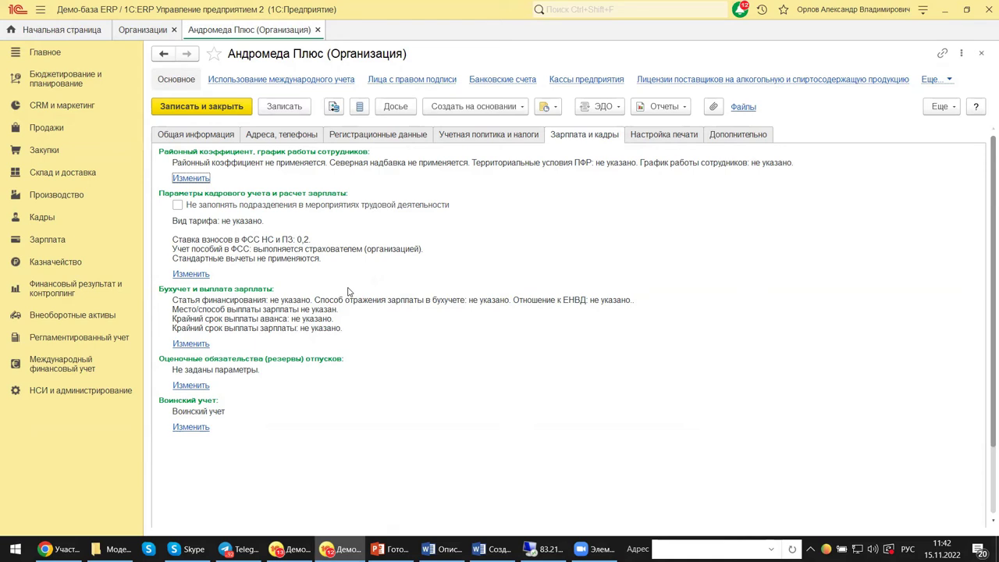
Open the organization's military registration settings and view the printable order on organizing military registration.
click(122, 313)
click(180, 426)
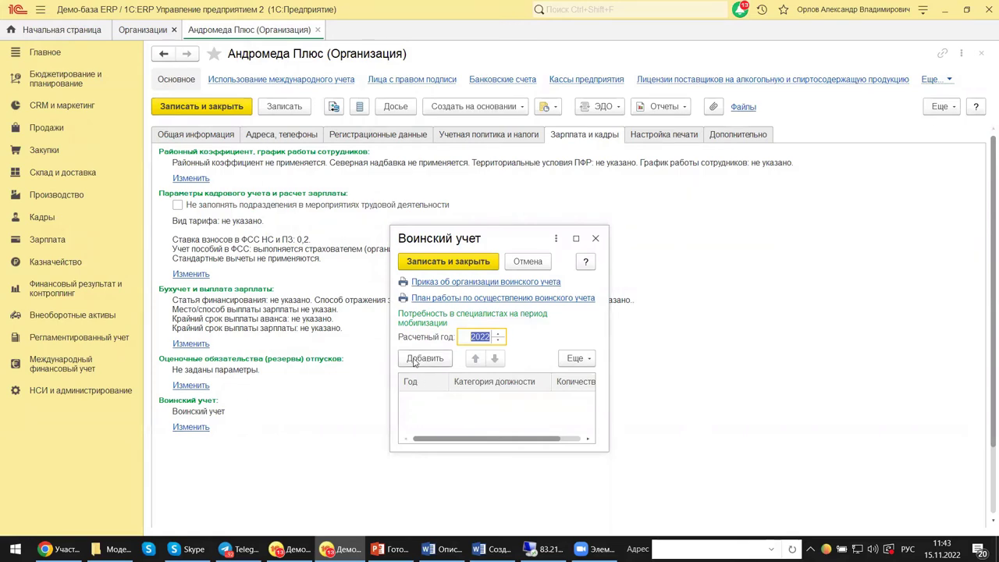
click(442, 283)
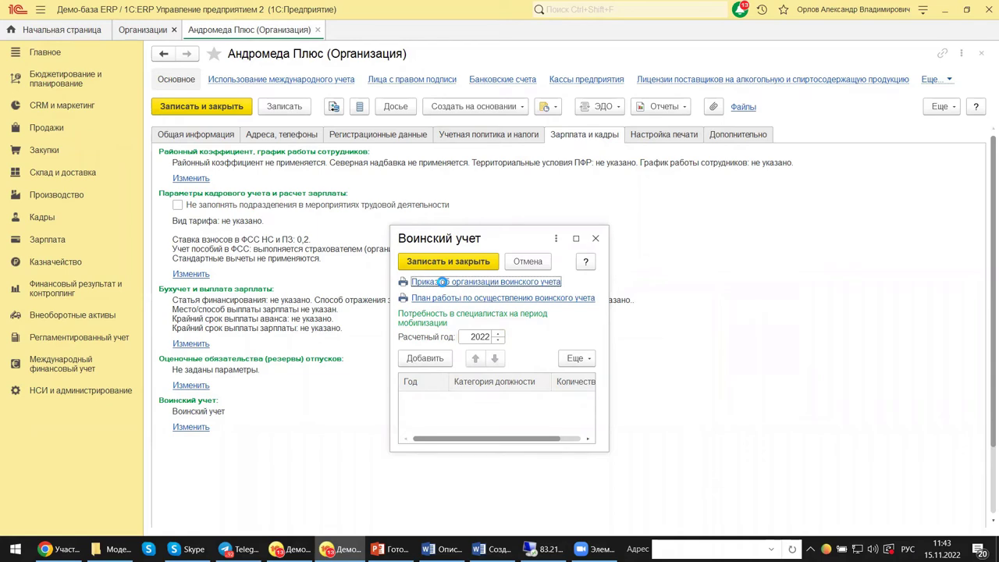
click(442, 283)
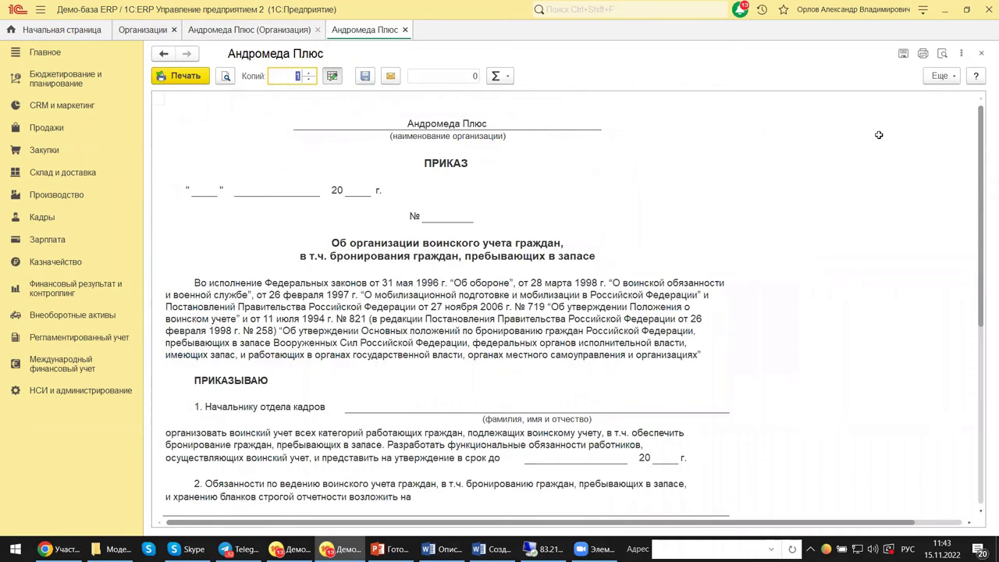
click(982, 54)
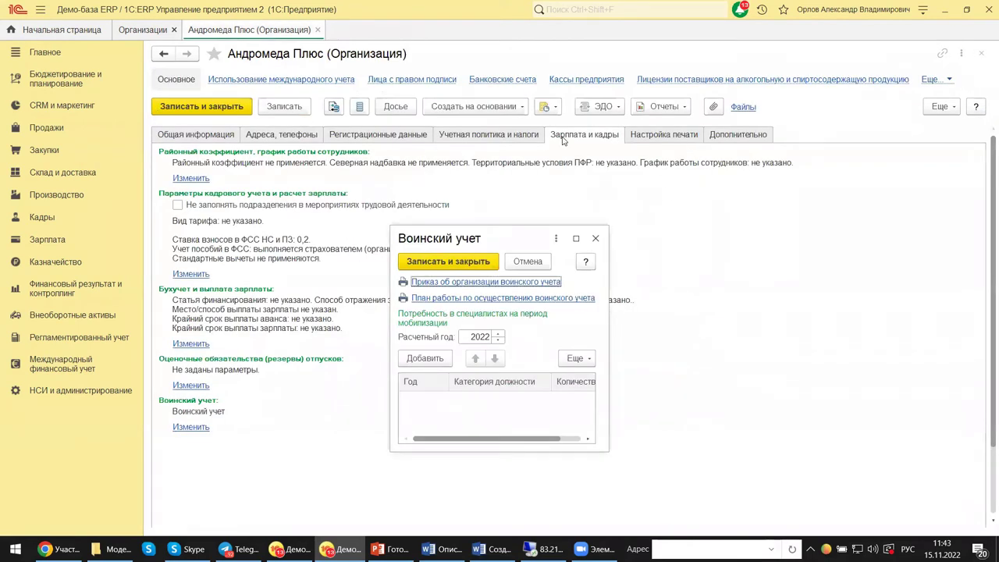
View the printable military registration work plan, and close the military registration settings and the organization card.
click(422, 298)
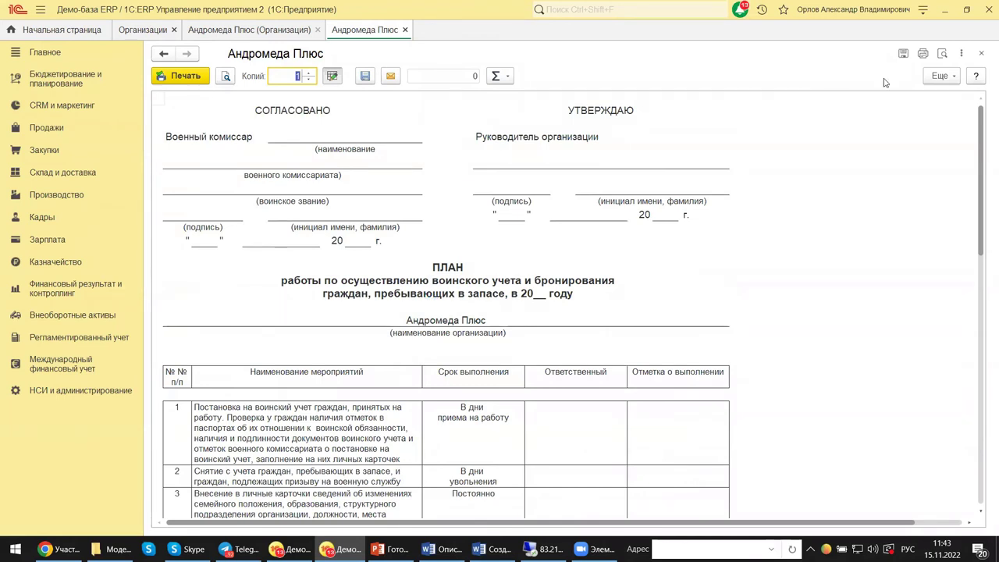
click(980, 56)
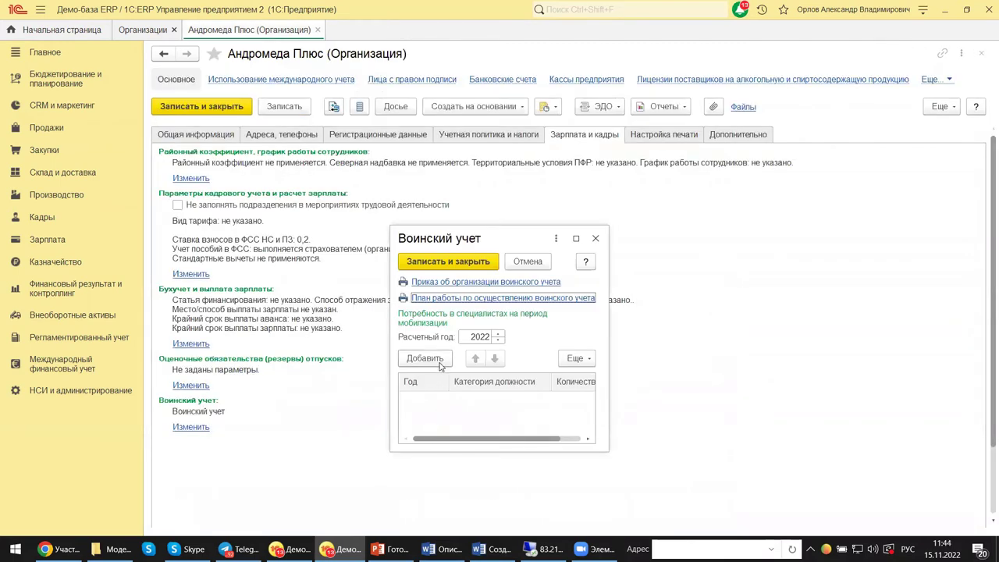
click(579, 298)
click(595, 239)
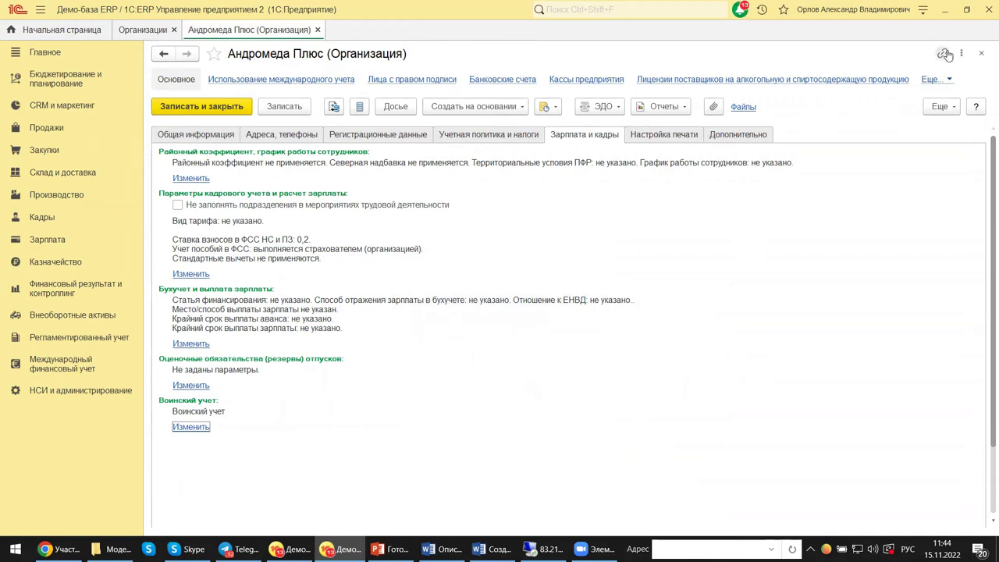
click(981, 53)
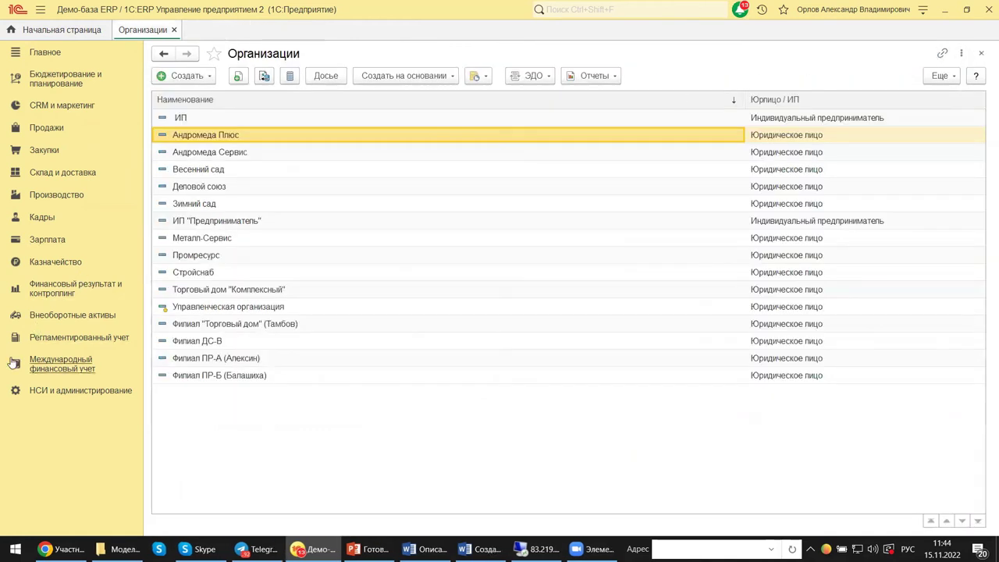
Look through the commands of the master data and administration section and of the regulated accounting section.
click(61, 393)
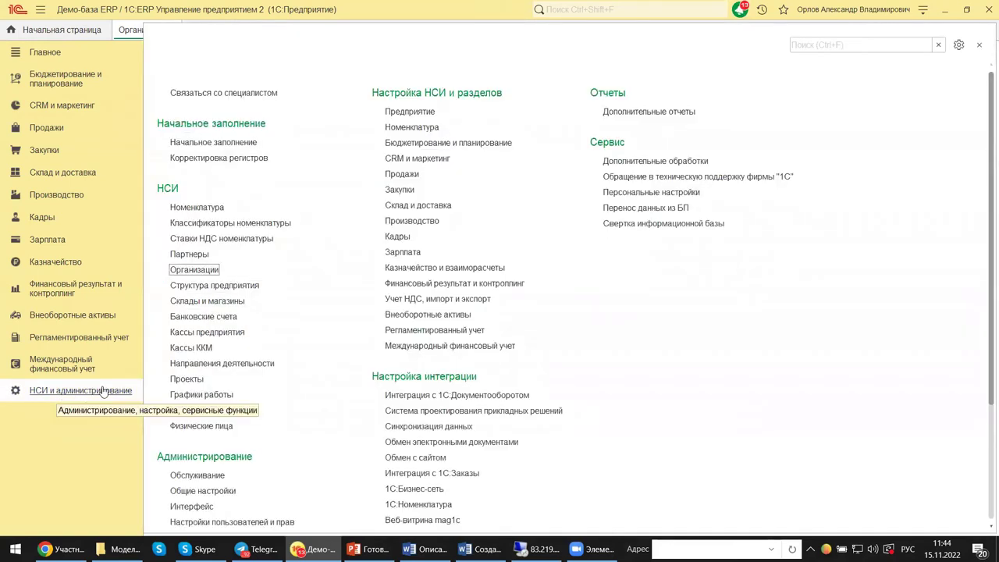
scroll(223, 437, down, 5)
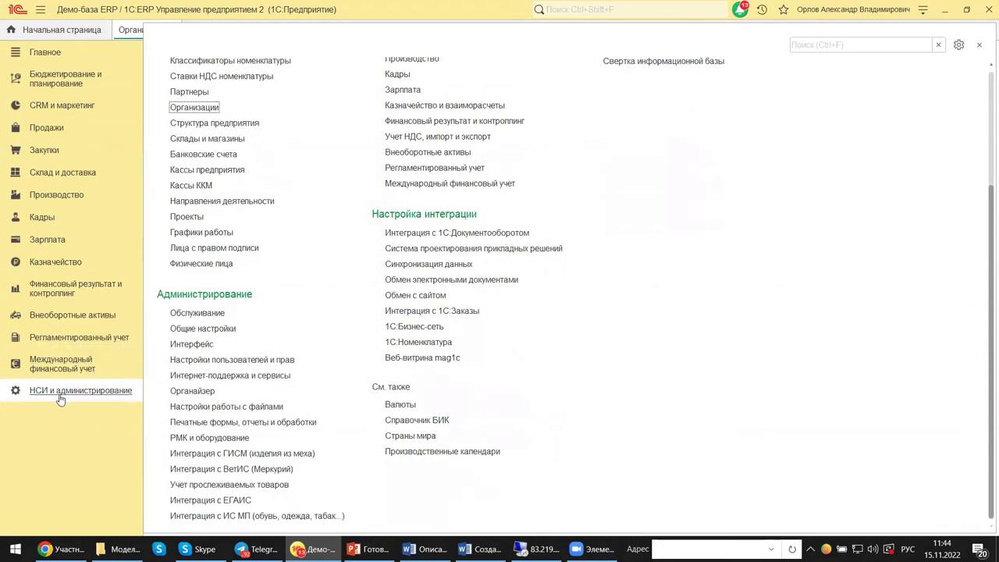
click(59, 338)
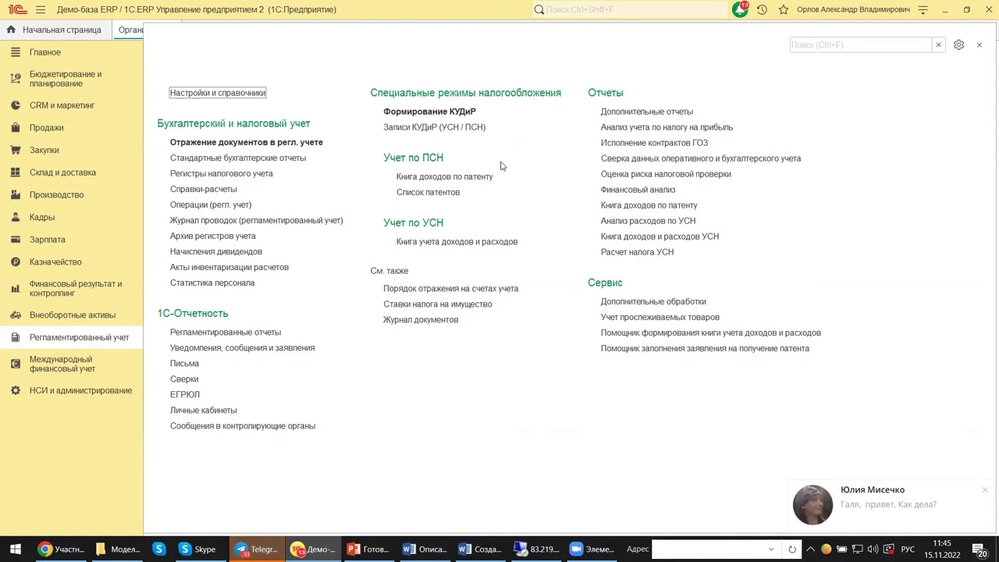
click(984, 490)
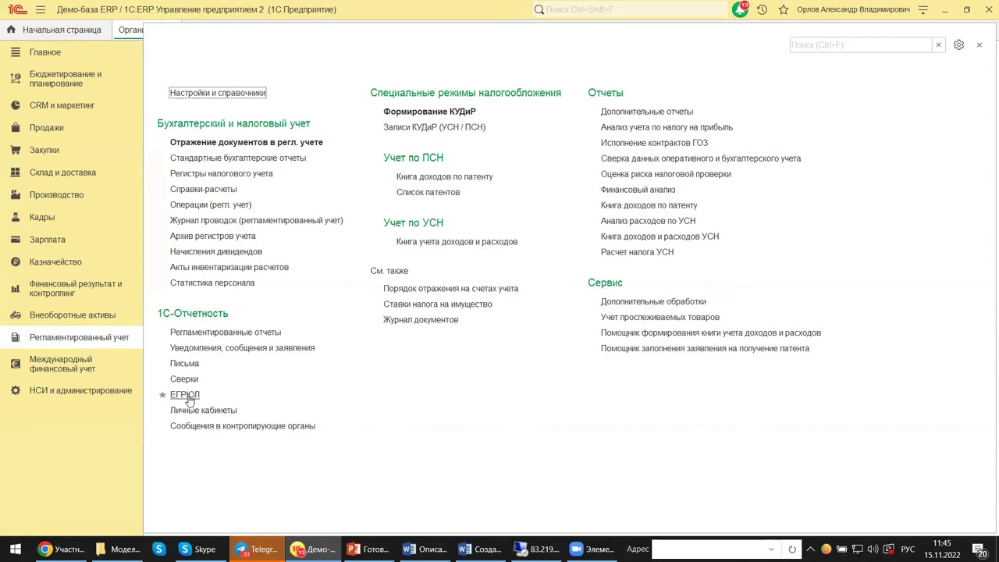
Try to open the regulated reports in 1С-Отчетность, and restart the application, signing in again.
click(197, 334)
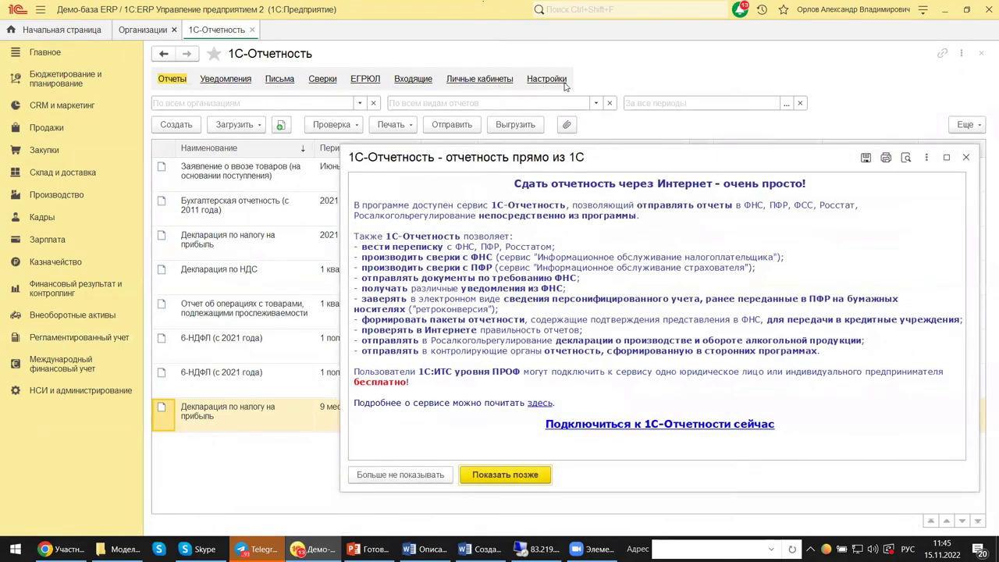
click(967, 159)
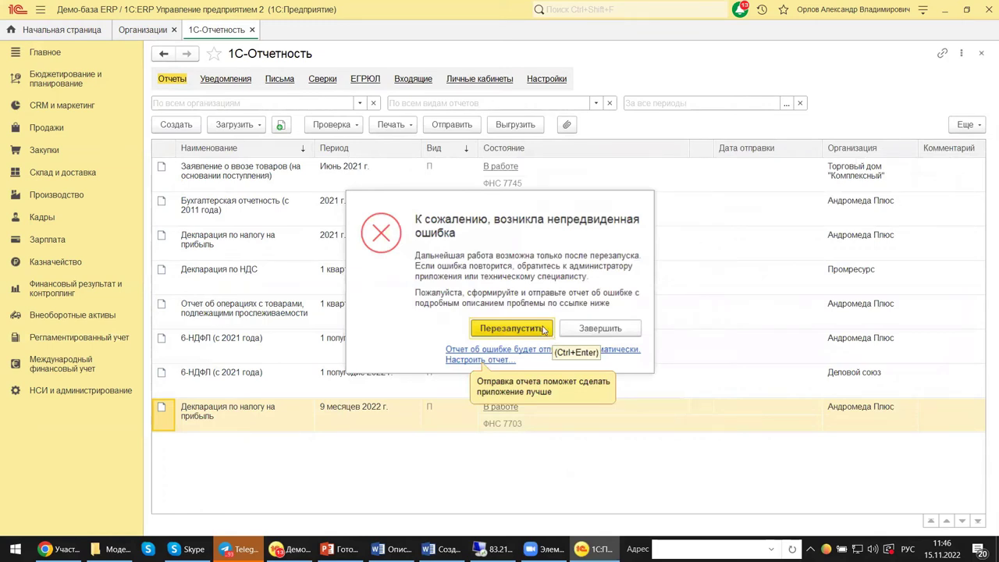
click(543, 330)
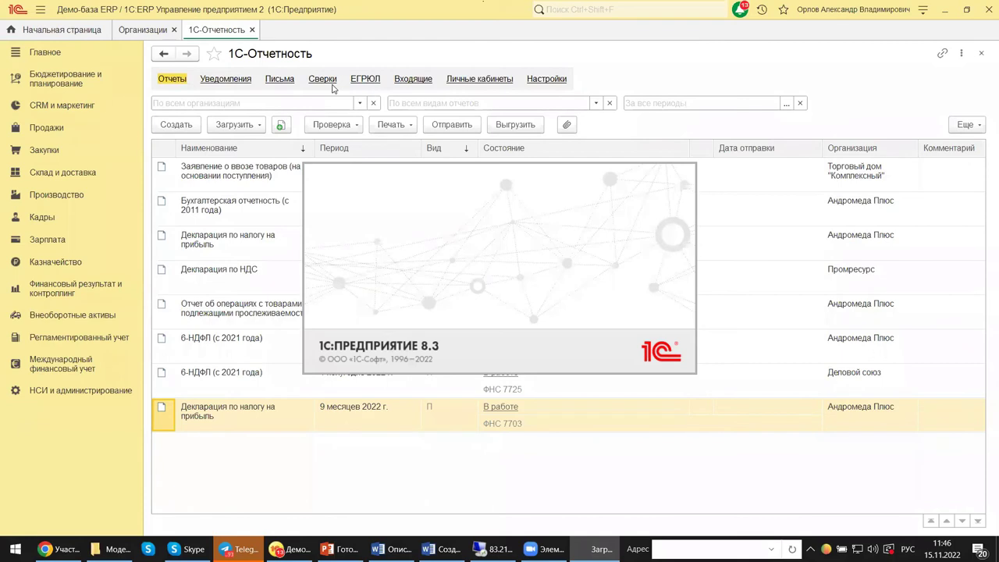
click(477, 320)
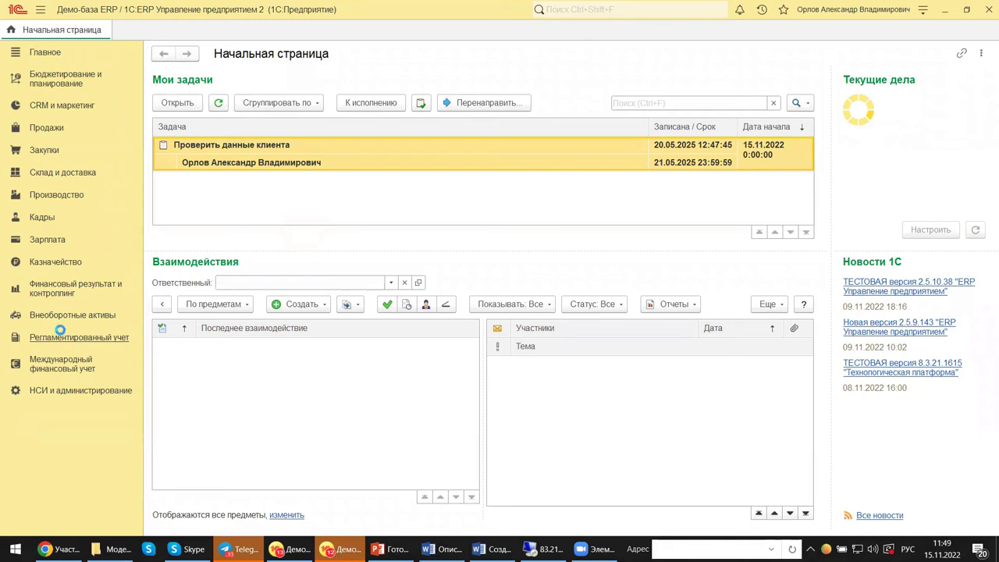
Open the regulated reports list from the regulated accounting section and dismiss the 1С-Отчетность service advertisement.
click(60, 337)
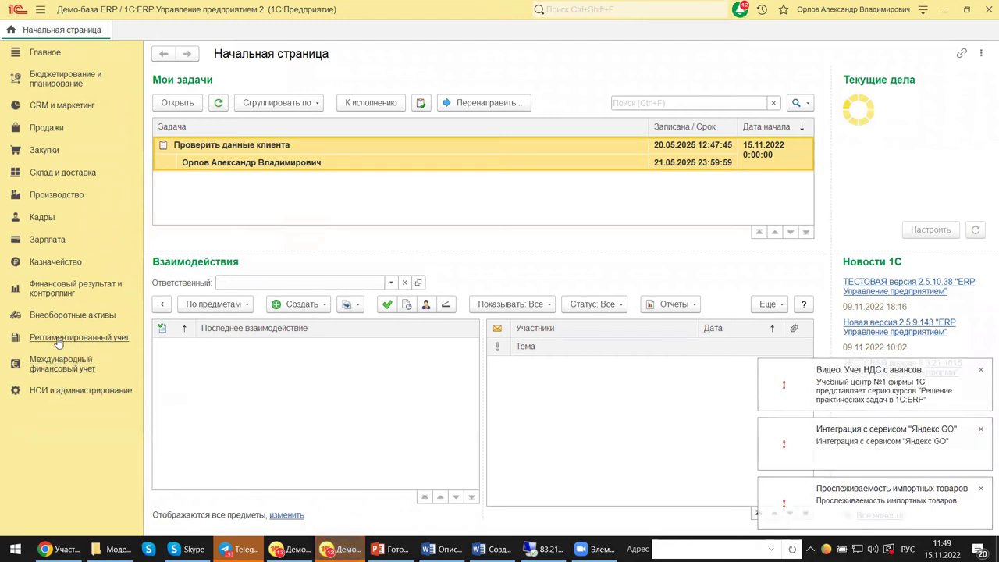
click(57, 342)
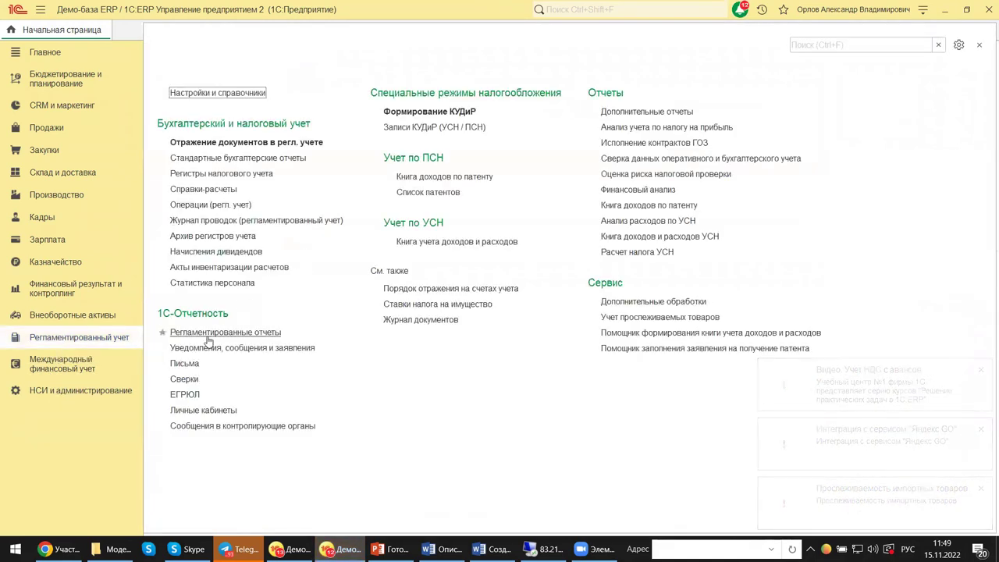
click(199, 333)
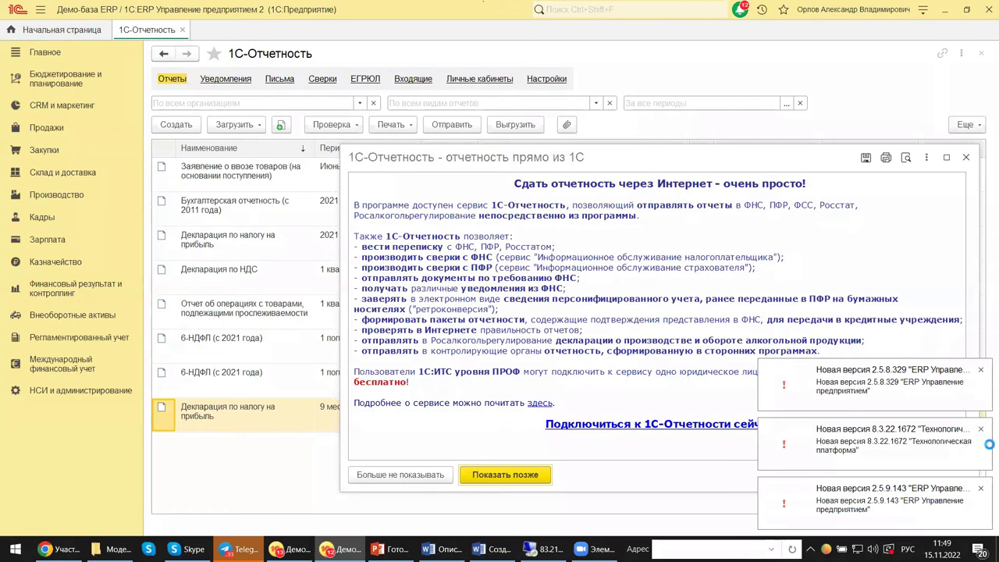
click(967, 157)
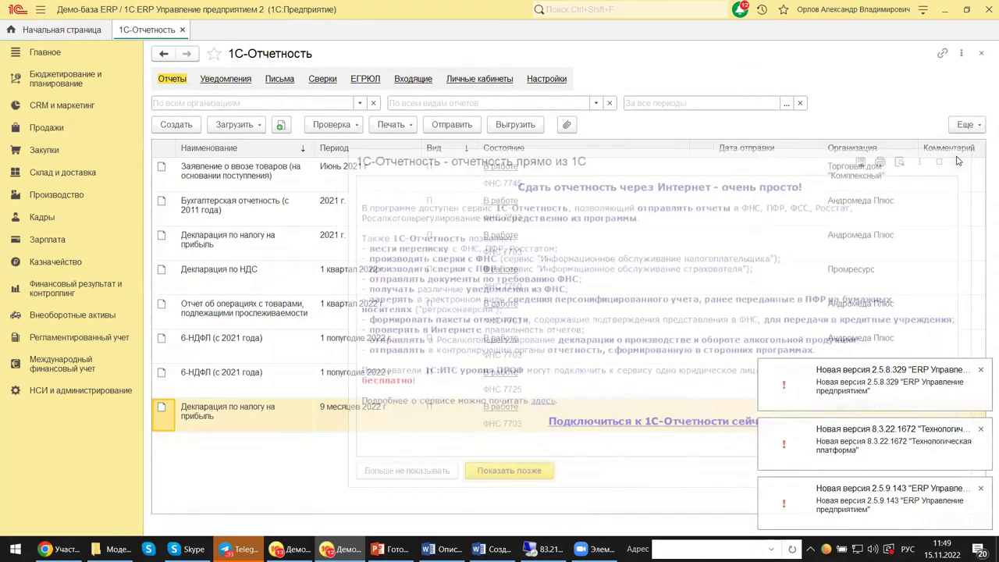
Show the personal accounts in 1С-Отчетность, view the ФНС sign-in page for individual entrepreneurs, and close 1С-Отчетность.
click(480, 81)
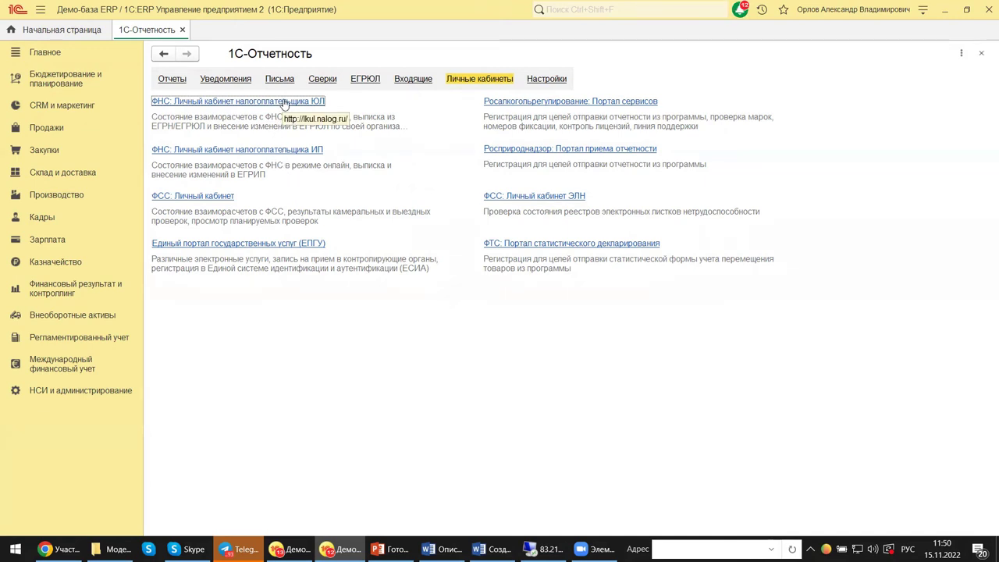
click(281, 152)
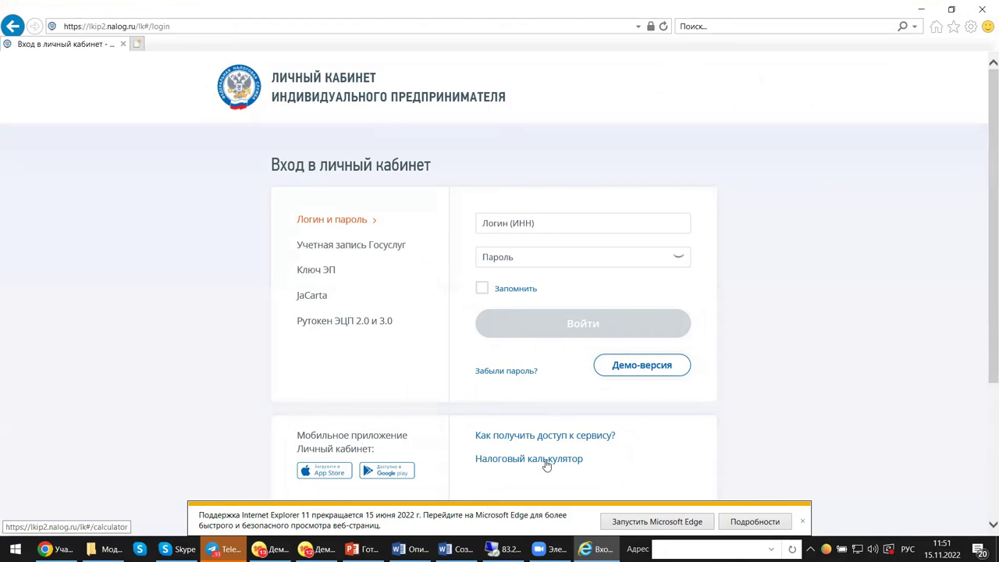
click(982, 12)
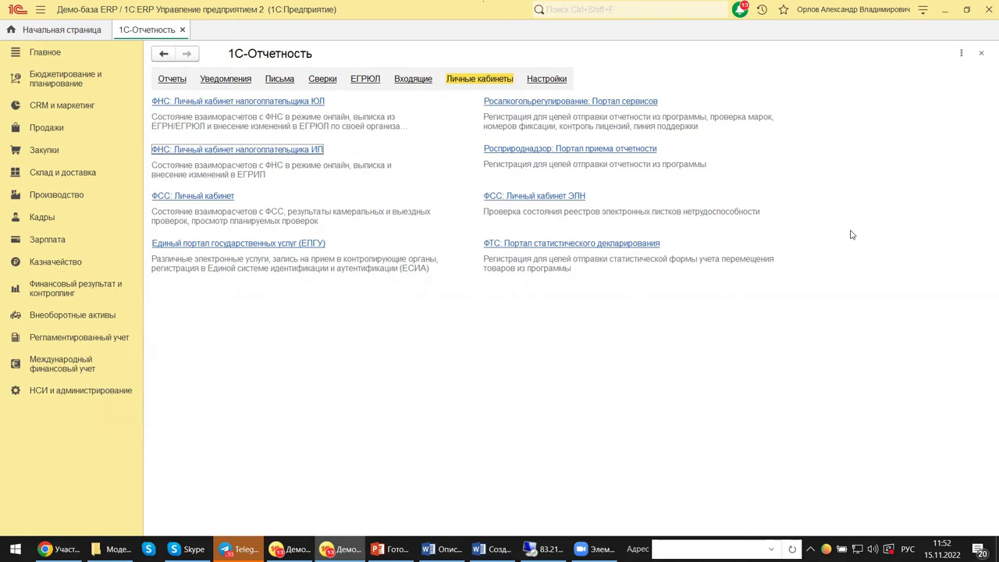
click(981, 53)
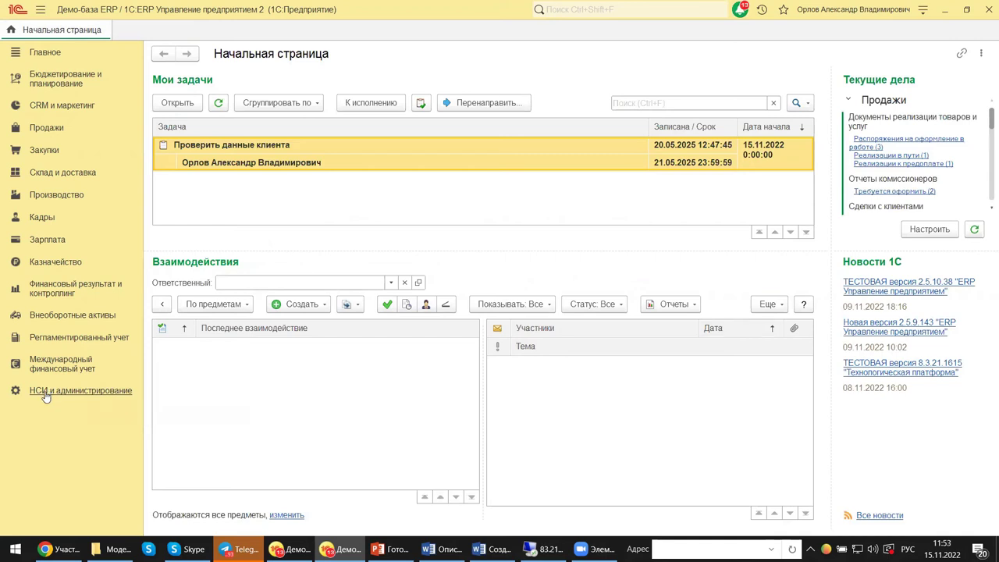
Reopen the regulated reports list and look through the categories of report types available for a new report.
click(55, 338)
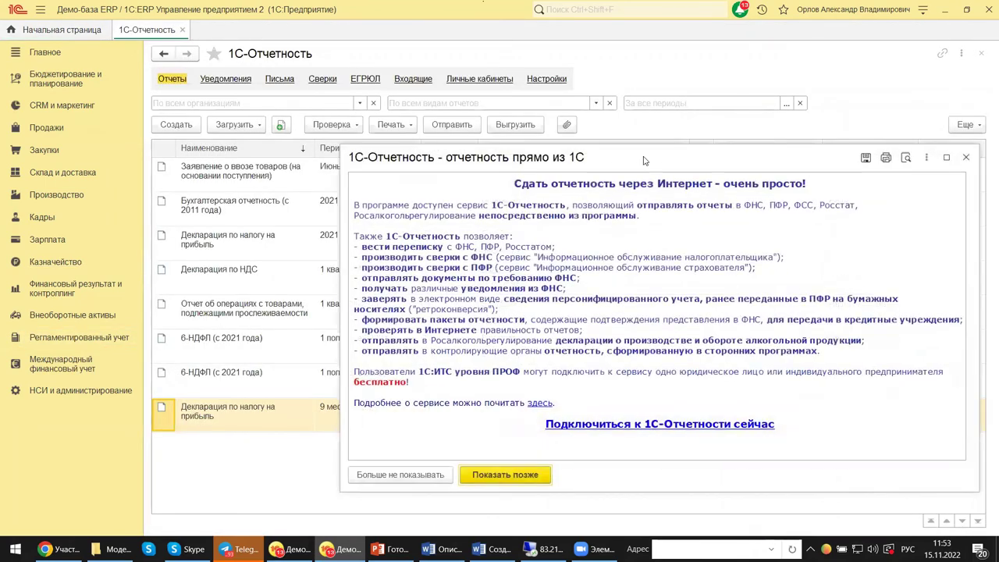
click(965, 156)
click(164, 126)
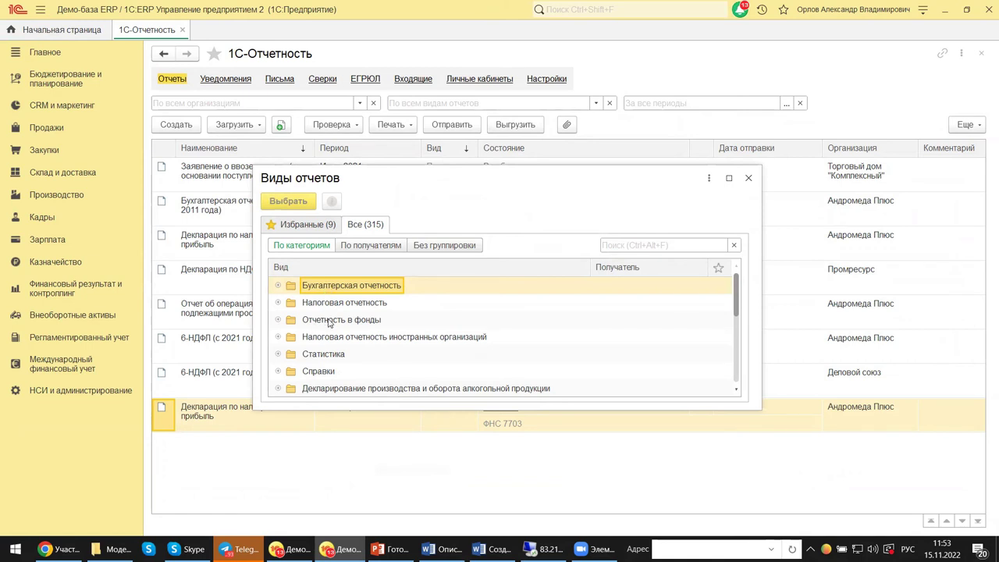
scroll(329, 323, down, 5)
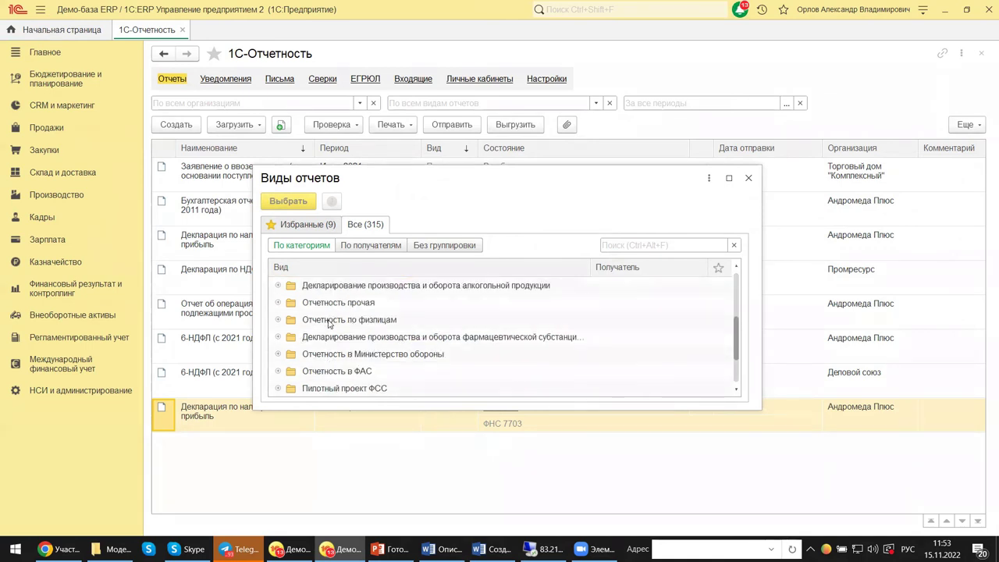
click(748, 178)
Start a new notification in 1С-Отчетность and select the type Переход на УСН in the УСН group.
click(228, 79)
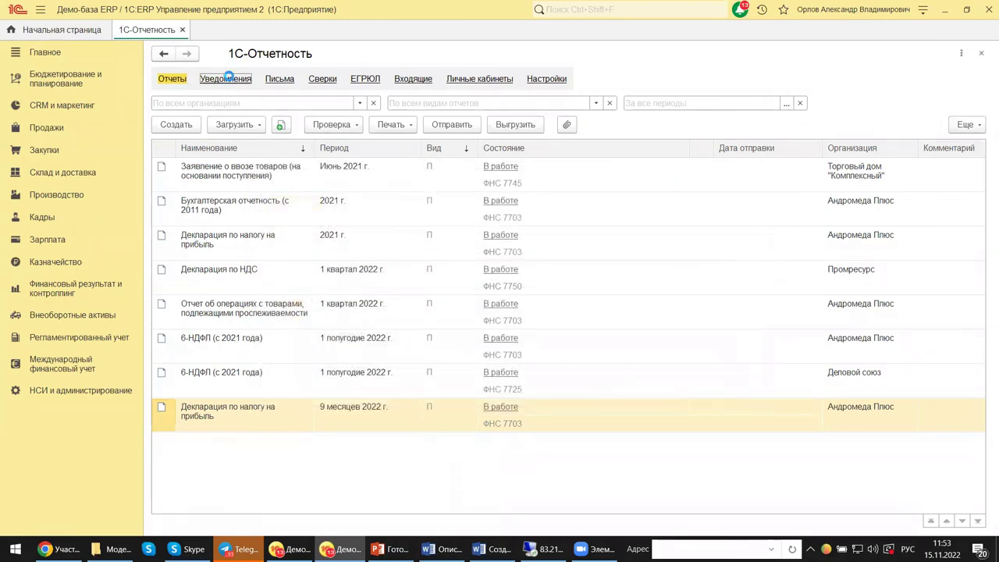
click(170, 127)
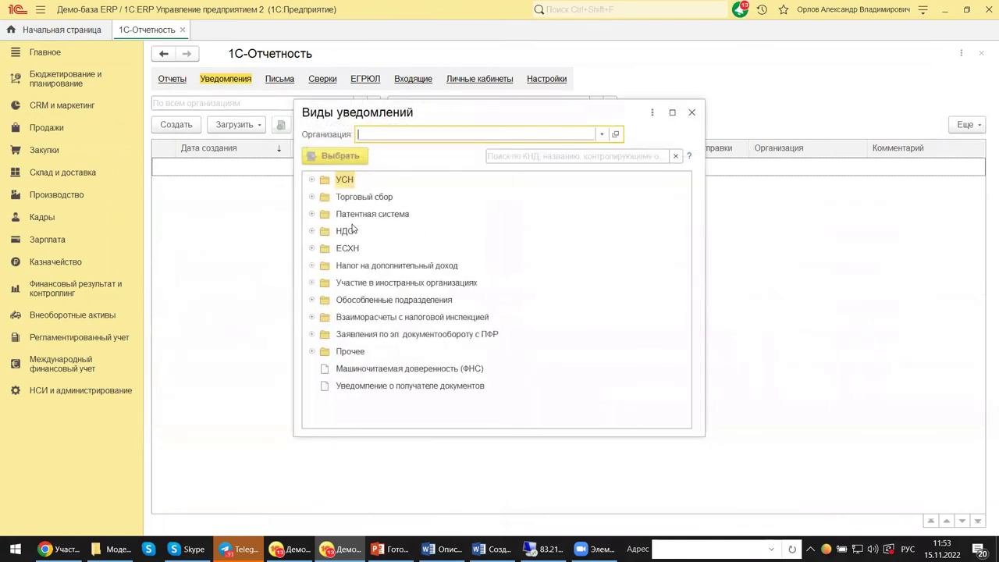
click(311, 180)
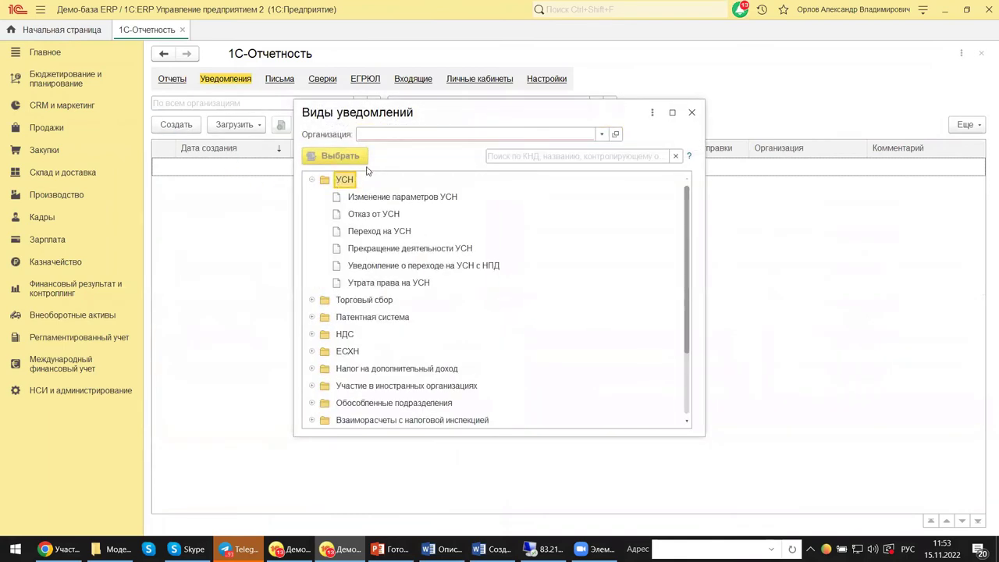
double_click(363, 230)
click(367, 233)
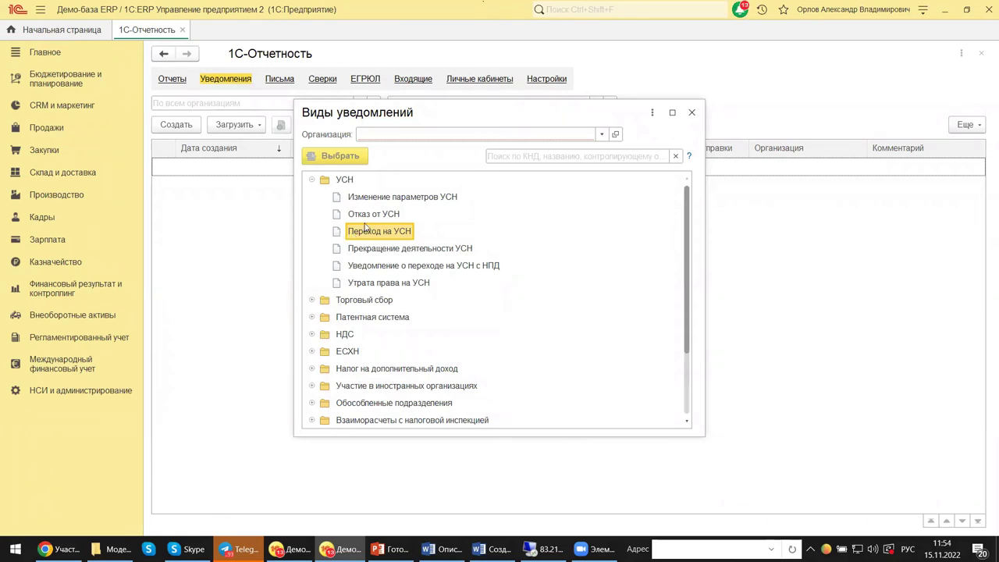
Create the Переход на УСН notification for the organization Андромеда Плюс, and restart the application.
click(602, 134)
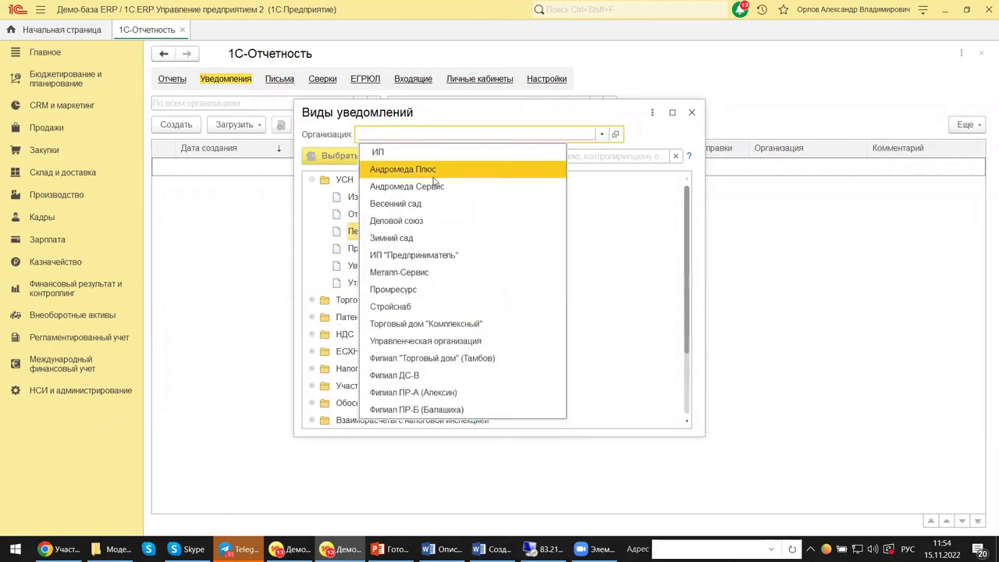
click(423, 171)
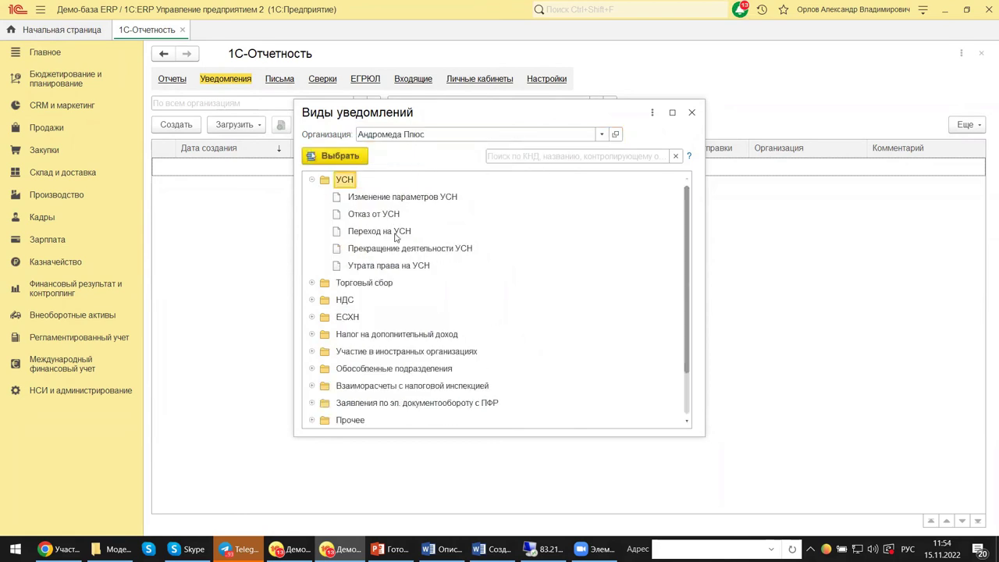
double_click(396, 237)
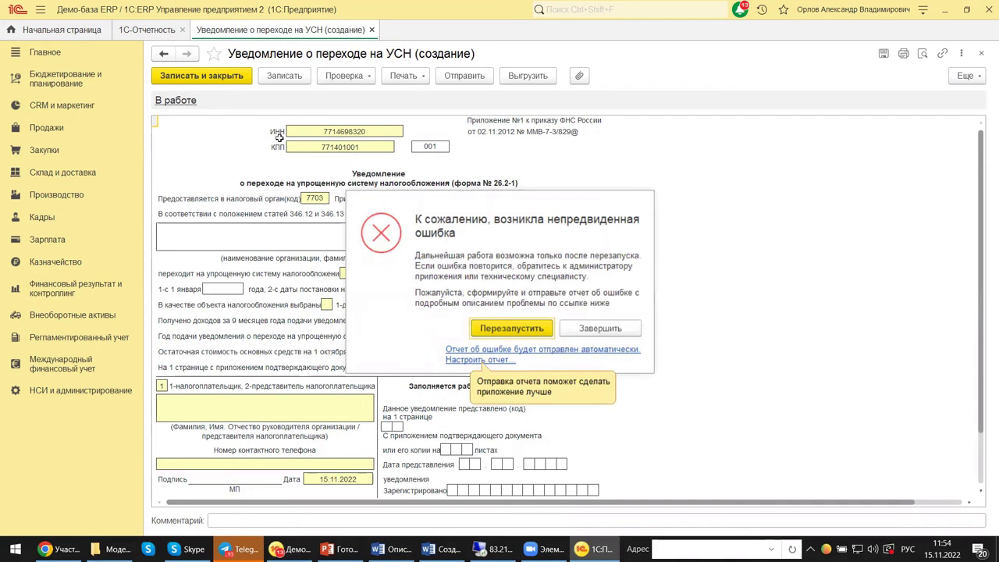
click(526, 334)
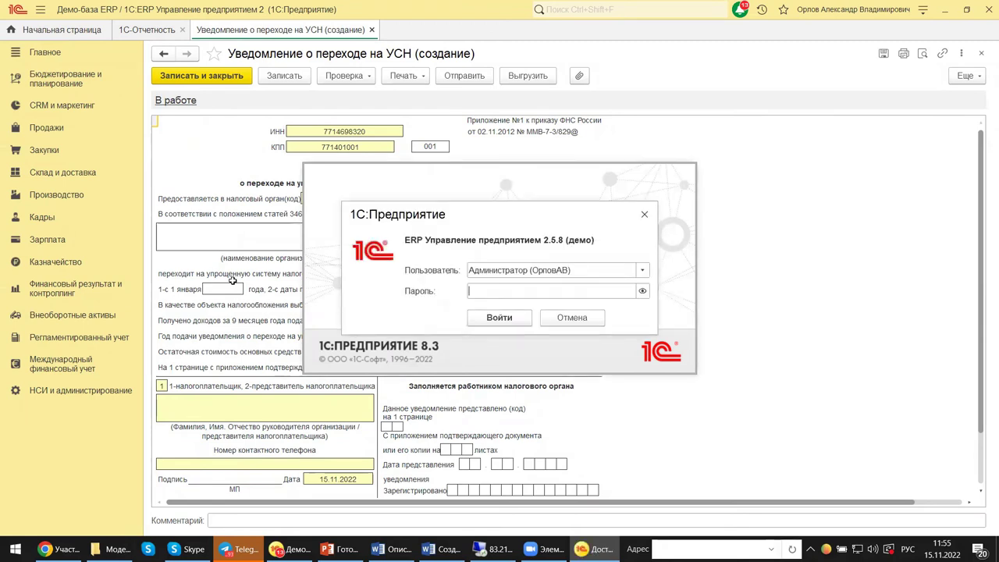
Sign in to the demo database as the administrator and open the list of notifications, messages and applications in 1С-Отчетность.
click(491, 320)
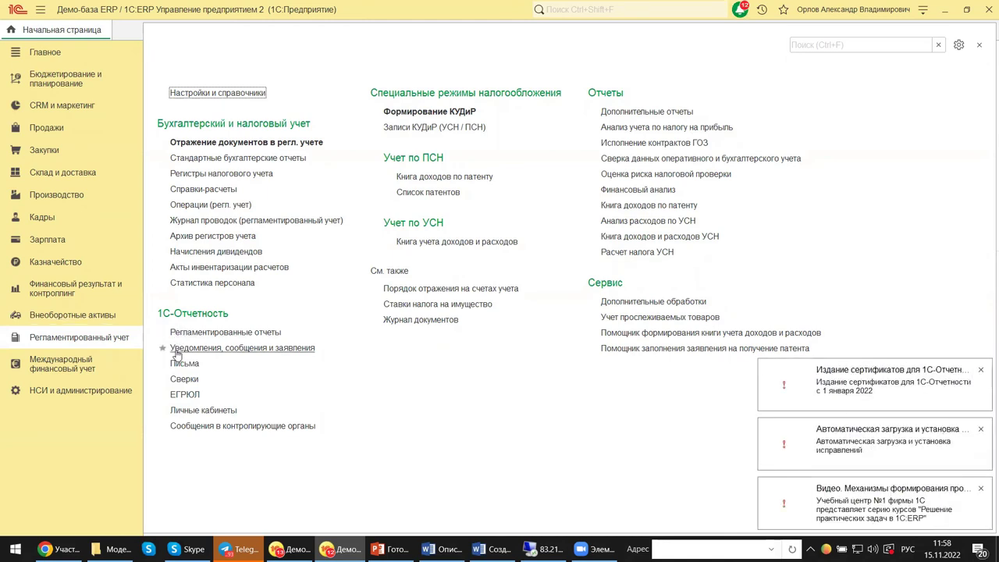
click(183, 350)
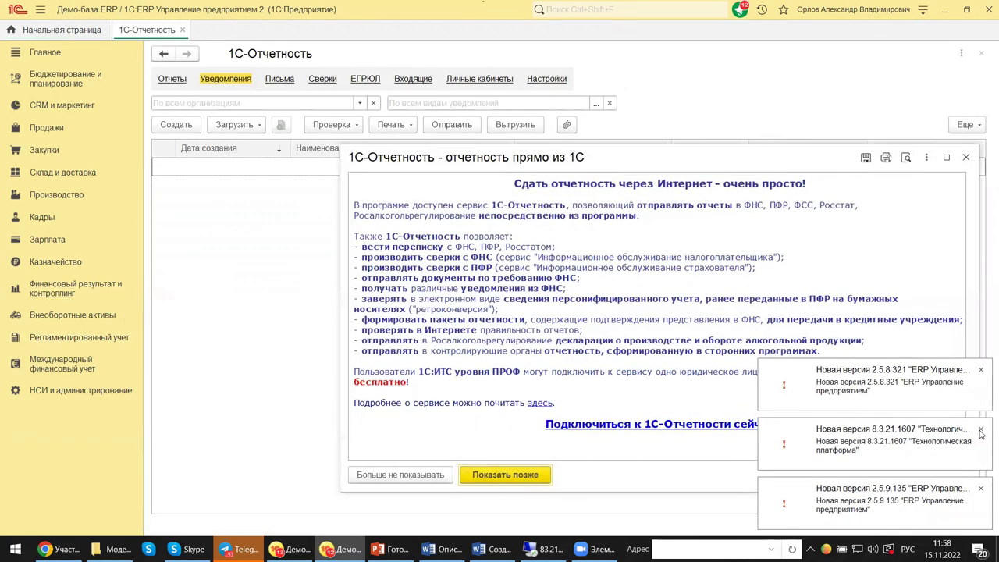
Dismiss the pop-up notices about new versions and follow the link for more details about the 1С-Отчетность service.
click(980, 488)
click(982, 489)
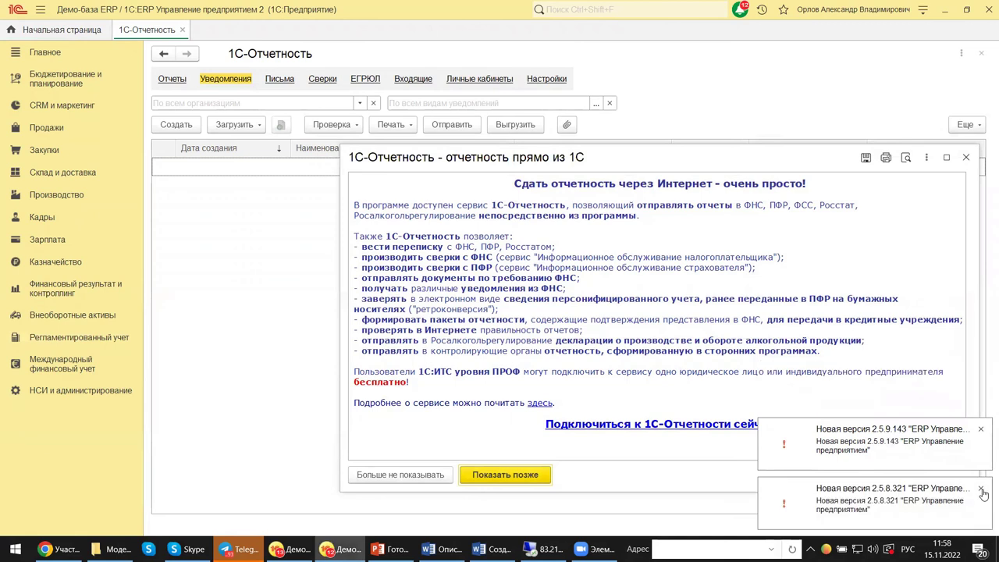
click(981, 489)
click(982, 489)
click(982, 489)
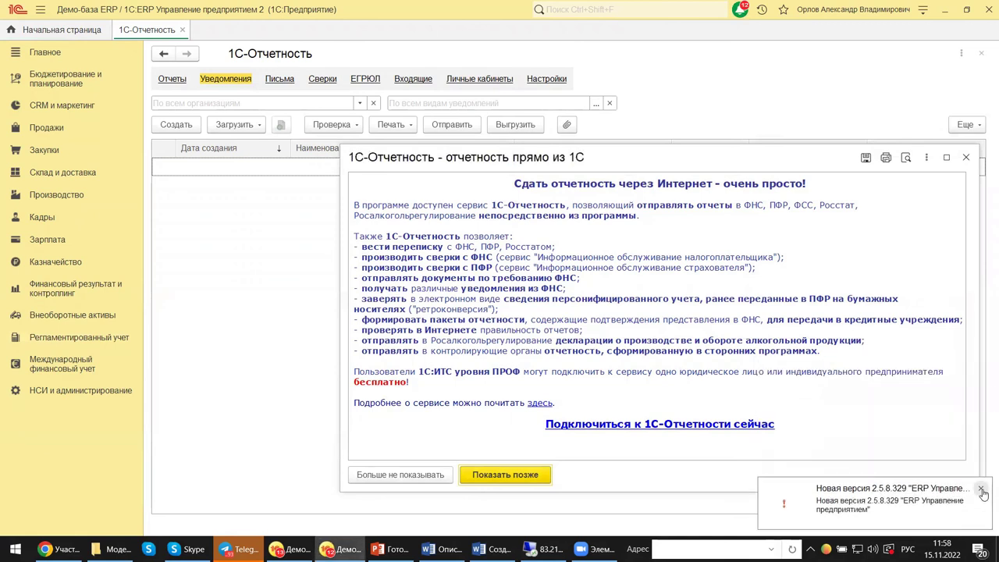
click(982, 490)
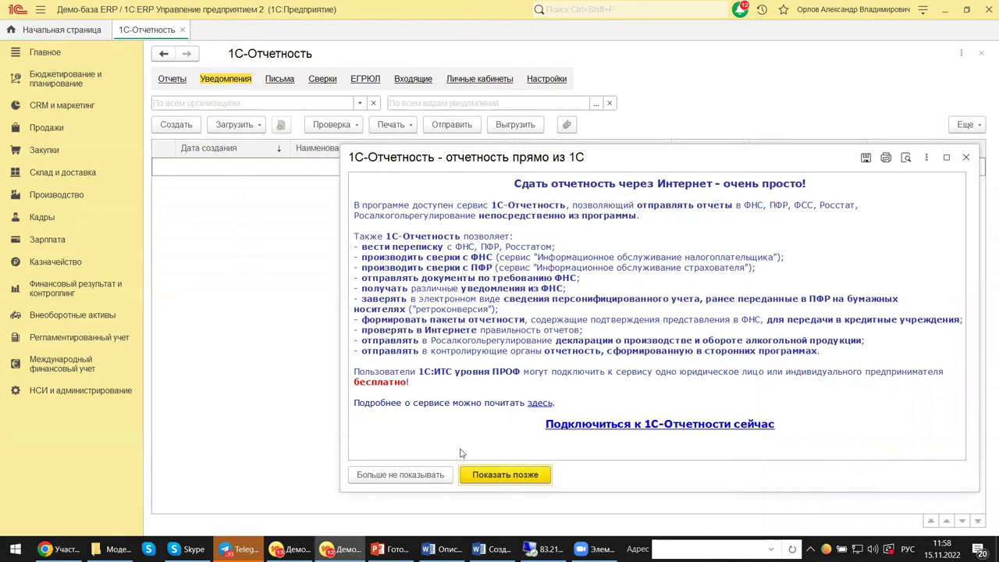
click(537, 404)
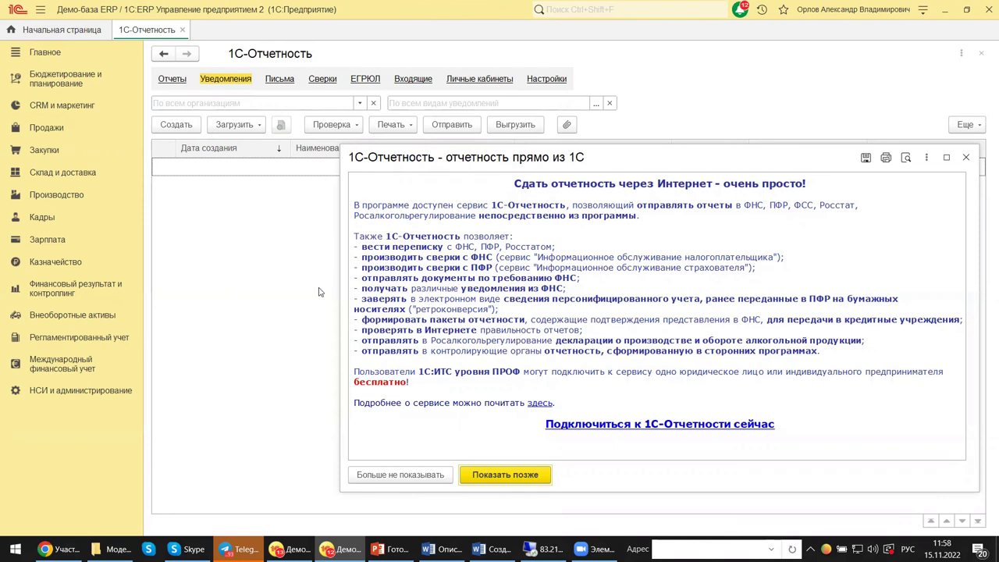